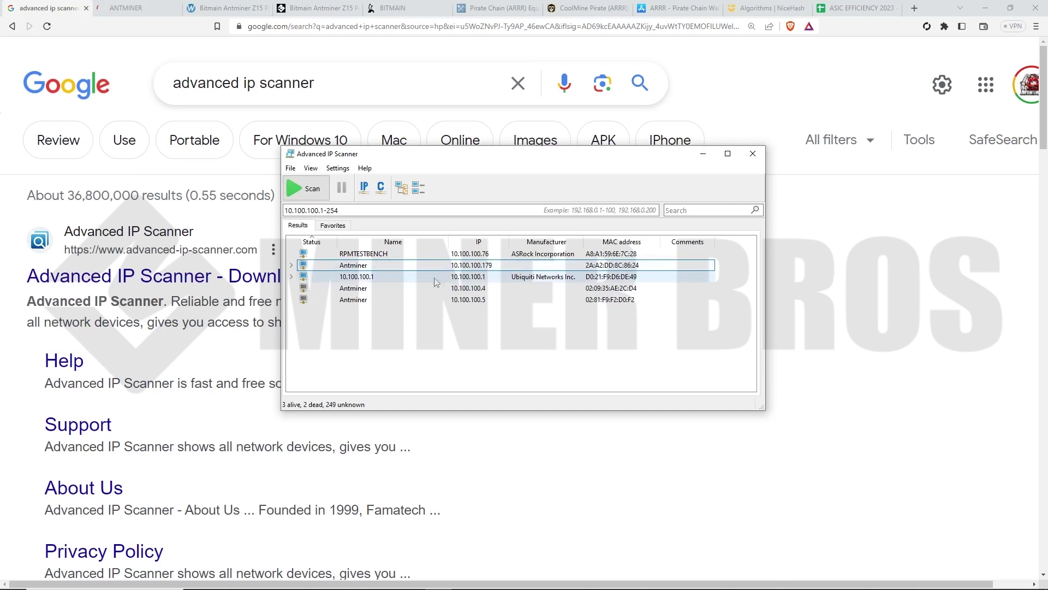
left_click_drag(371, 156, 568, 211)
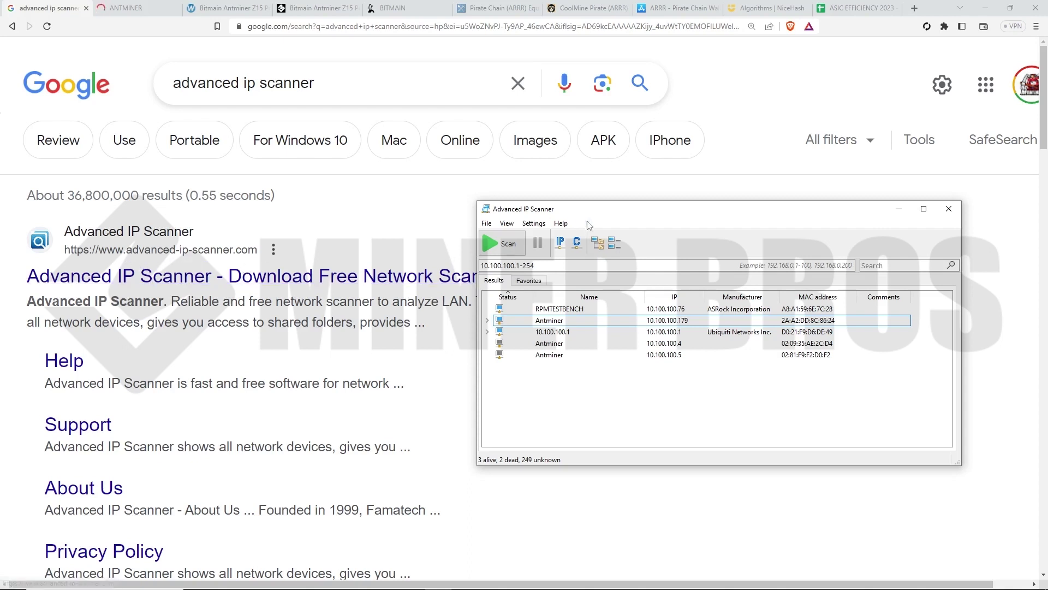
left_click_drag(589, 211, 409, 207)
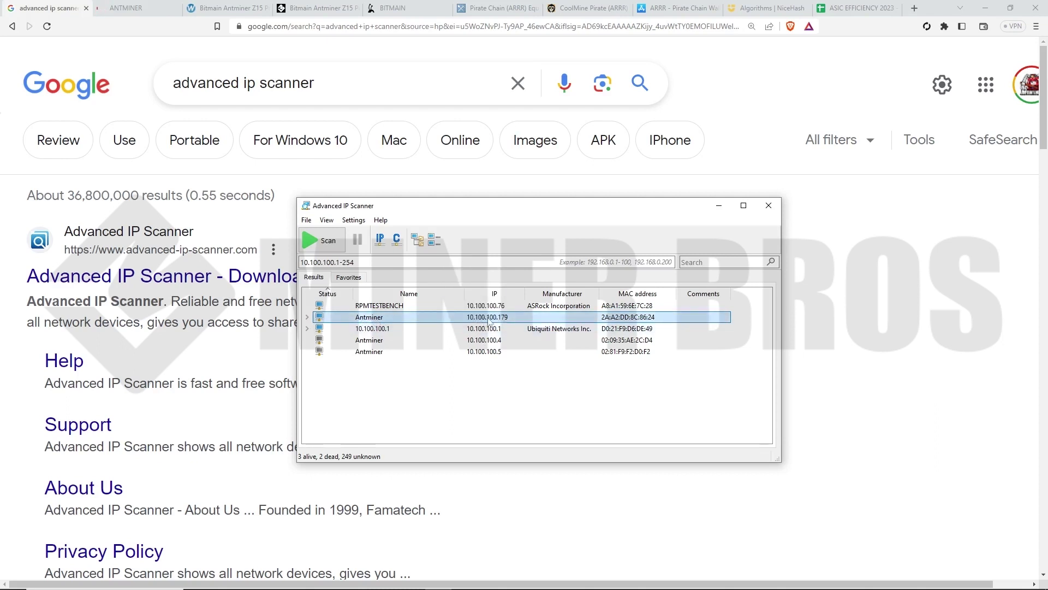
- Sign in to the miner at 10.100.100.179 as root with its password
left_click(137, 5)
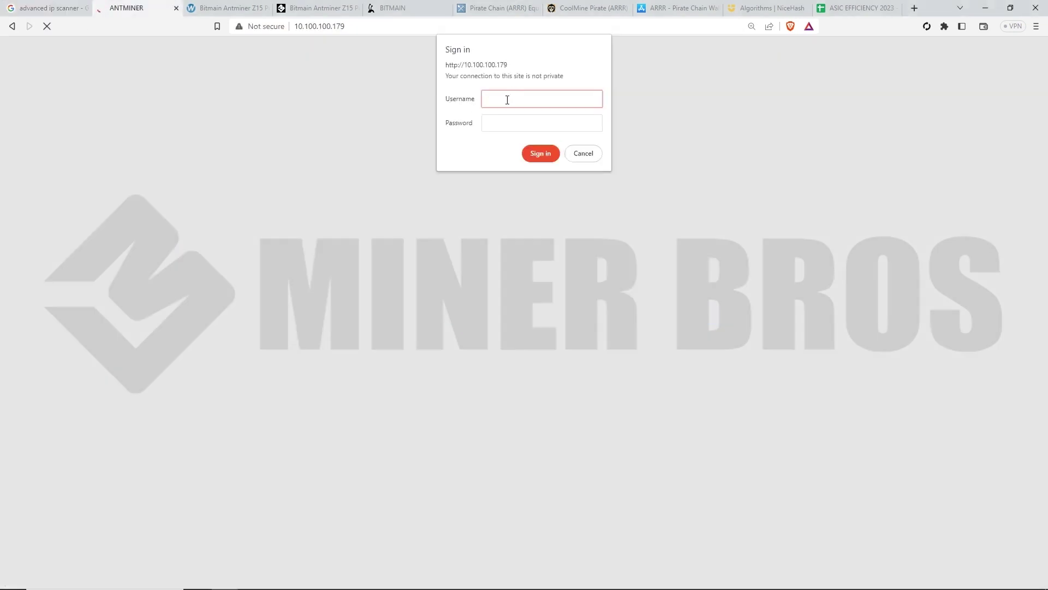
type("root")
key("Tab")
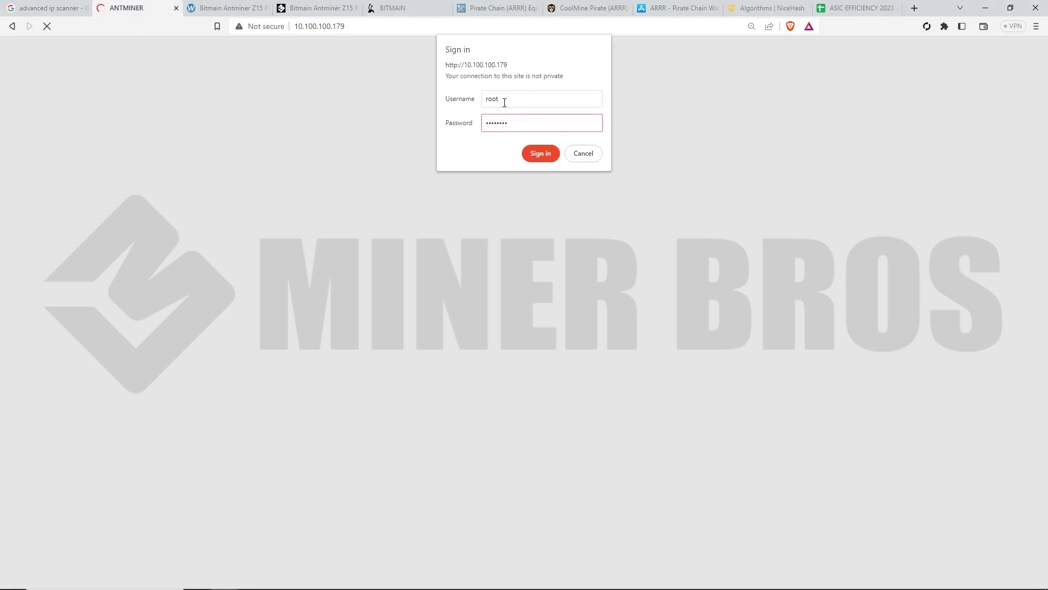
key("Return")
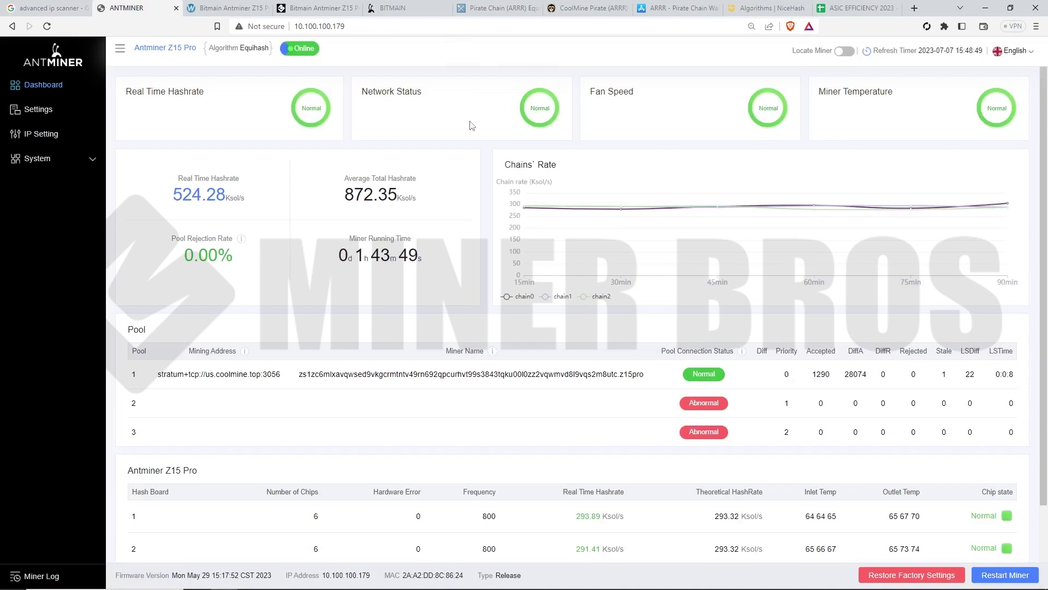
- Adjust the dashboard zoom, then go to the miner's pool settings
key("ctrl+plus")
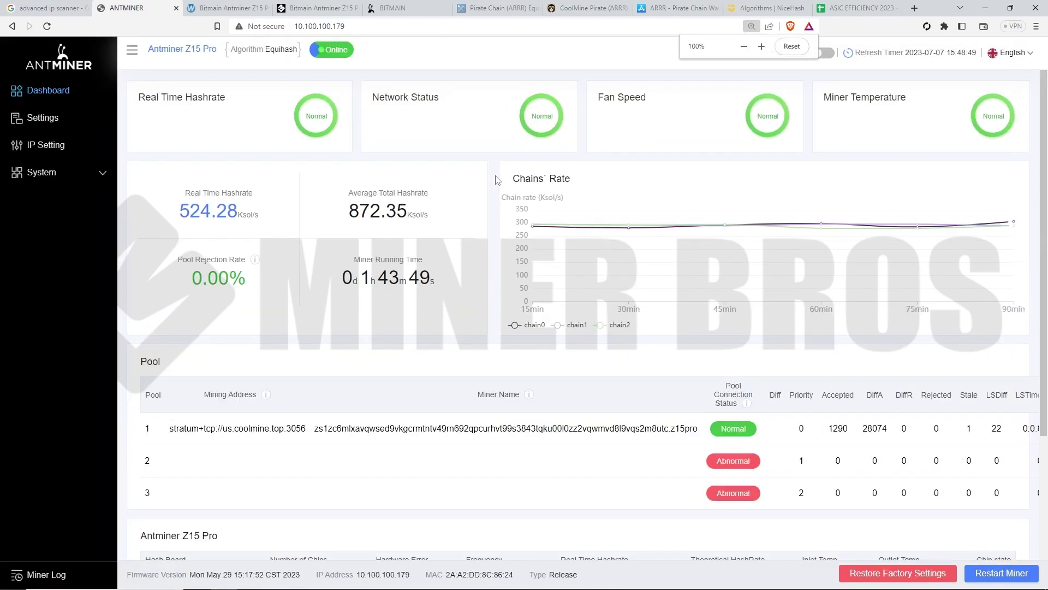
key("ctrl+minus")
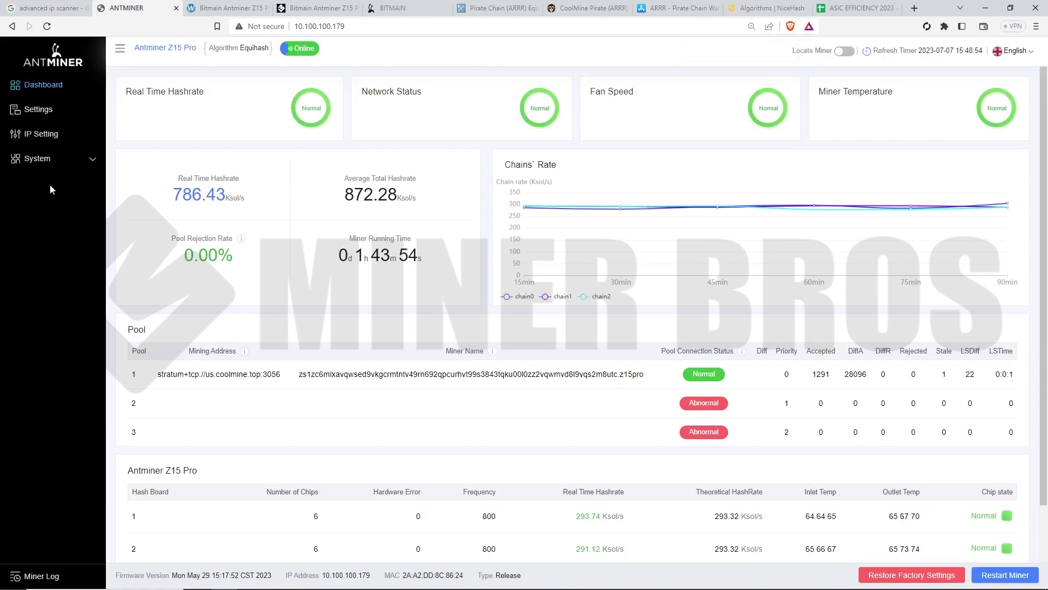
left_click(39, 109)
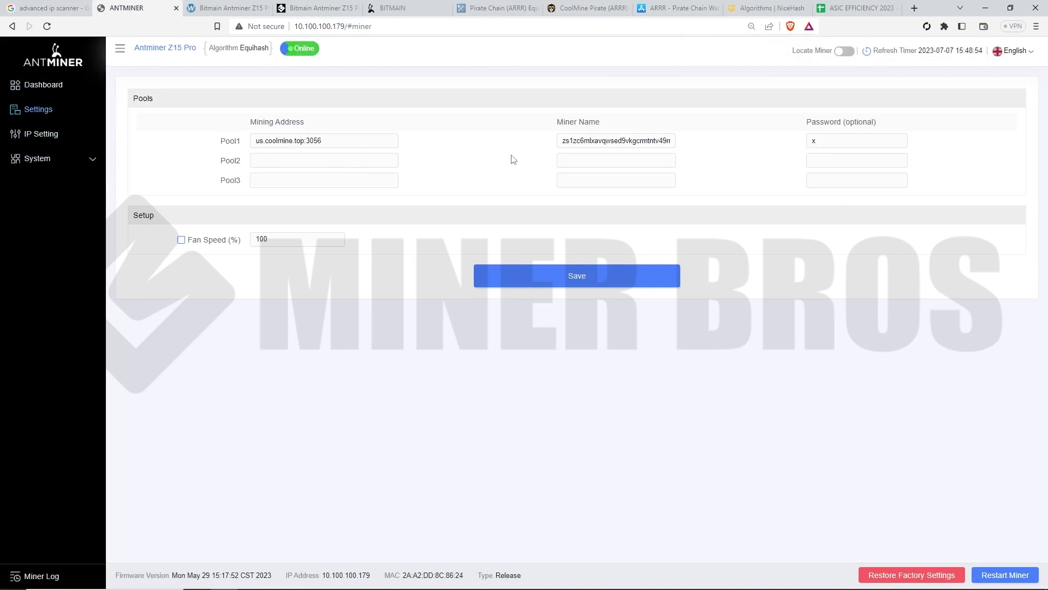
- Open the miner's System > Firmware Upgrade page, then Bitmain's Z15 Pro firmware download page
key("ctrl+plus")
key("ctrl+plus")
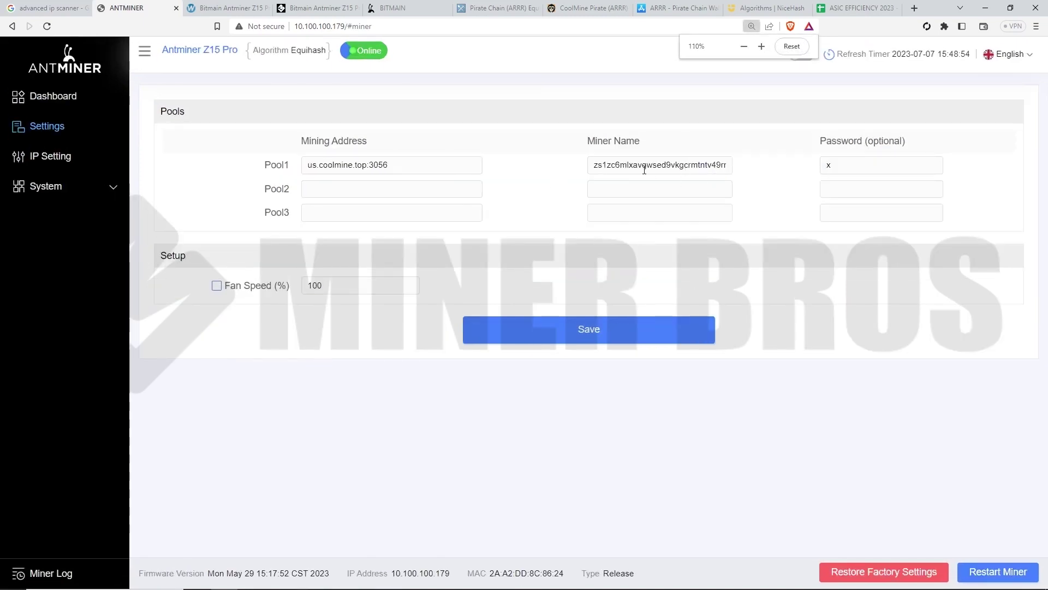
left_click(50, 186)
left_click(51, 254)
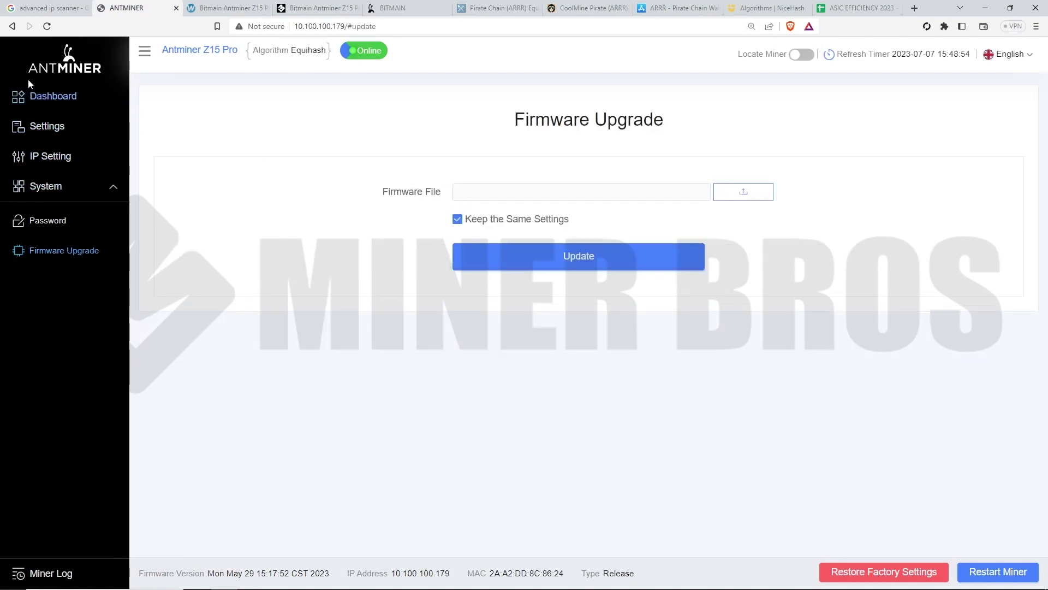
left_click(399, 6)
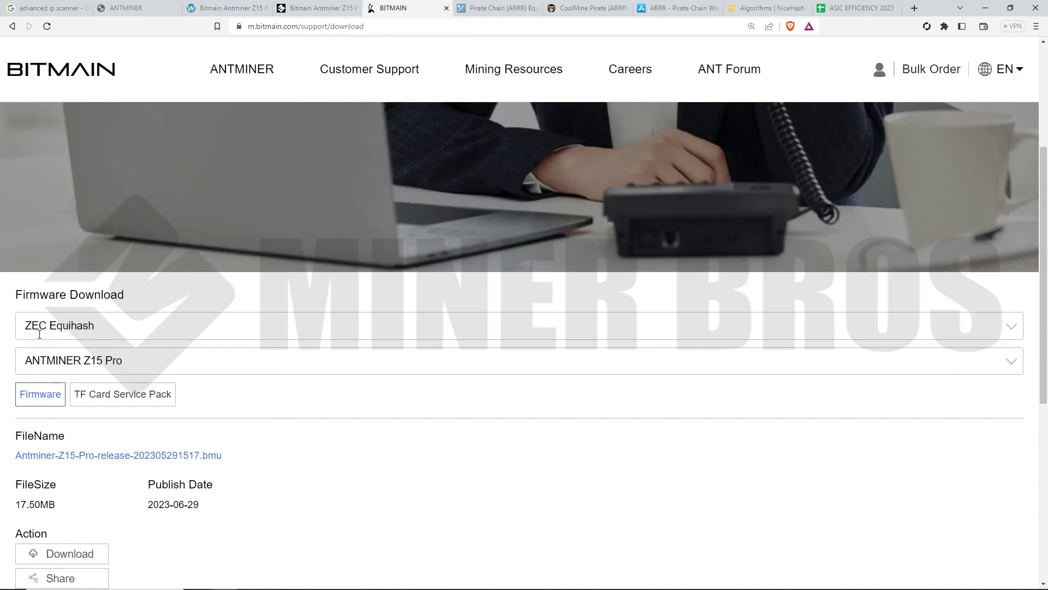
scroll(124, 437, "down", 3)
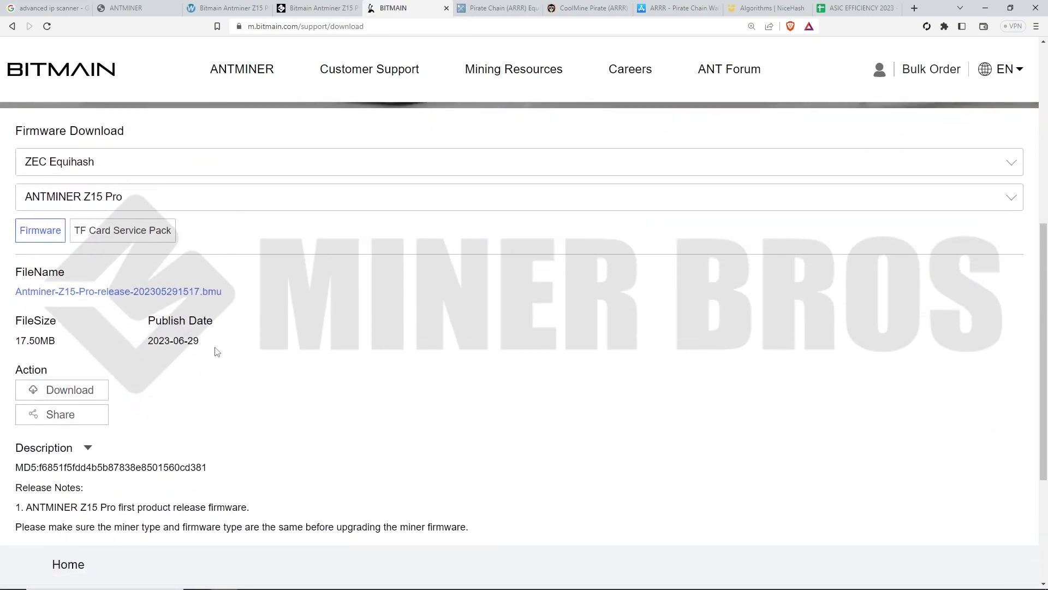
scroll(135, 318, "down", 1)
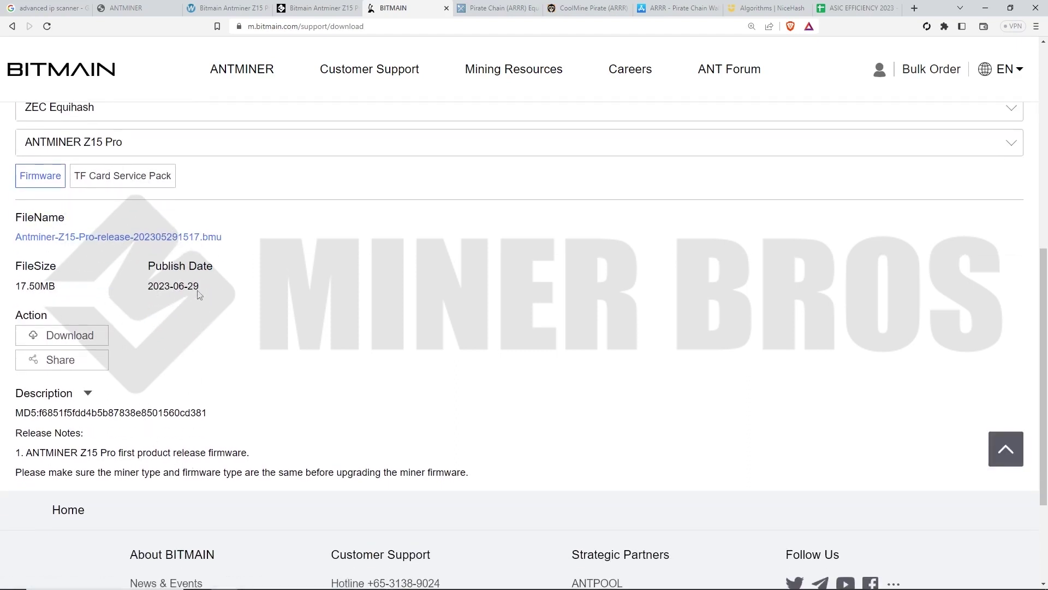
left_click(126, 8)
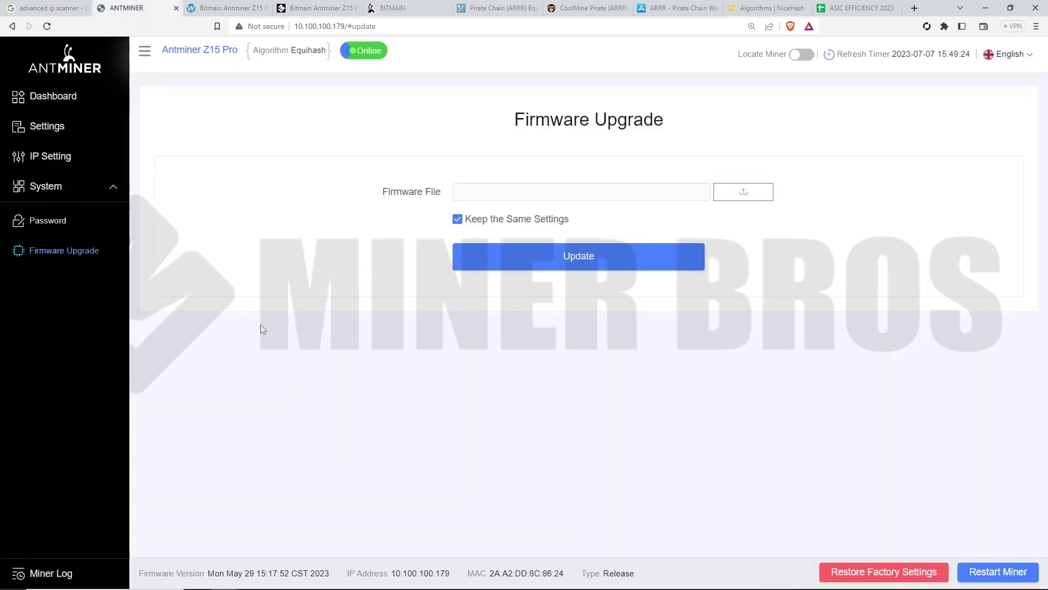
left_click_drag(230, 575, 260, 575)
left_click(321, 568)
left_click(391, 8)
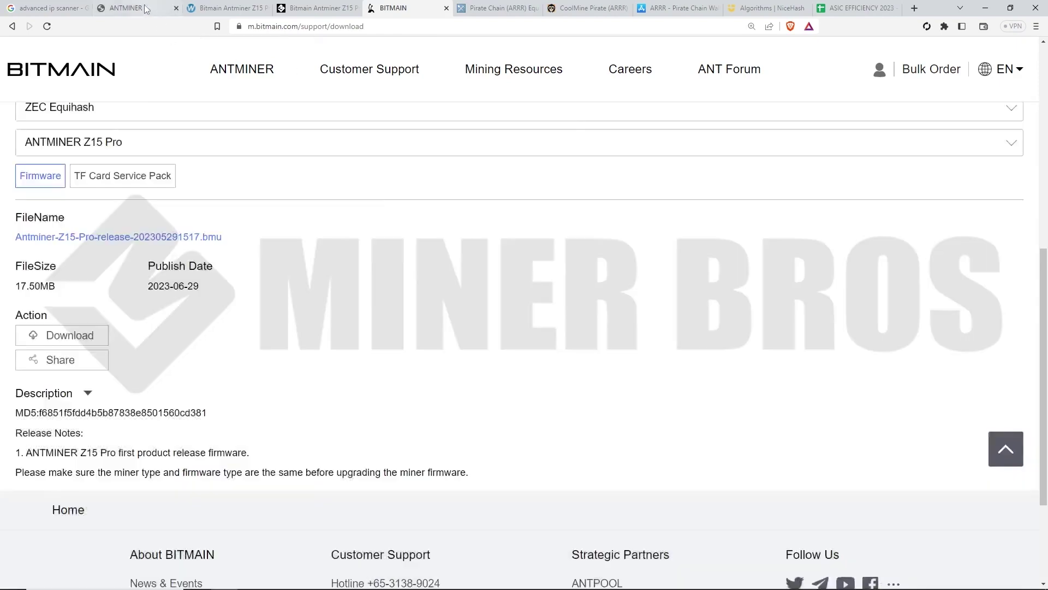
left_click(126, 8)
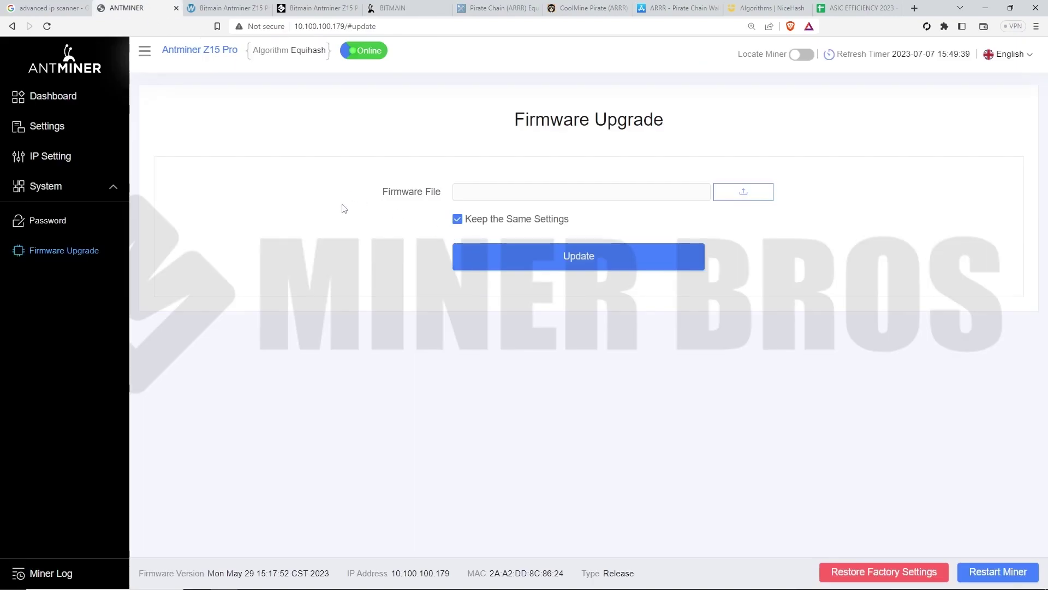
- Inspect Pool1's us.coolmine.top:3056 address, worker name and password, then view Pirate Chain pool stats
left_click(57, 132)
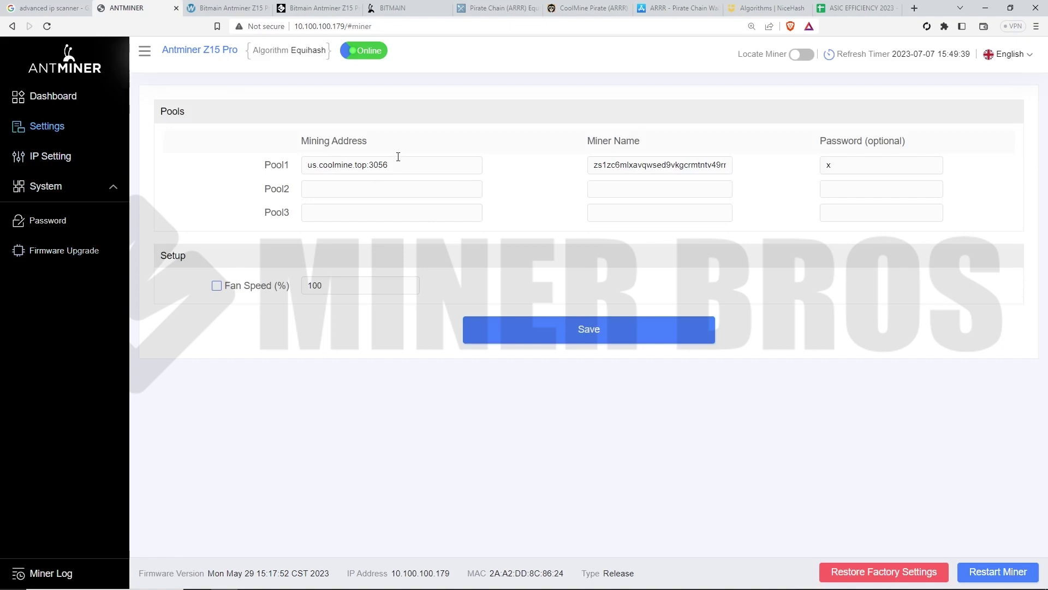
left_click_drag(398, 158, 485, 136)
left_click(491, 135)
left_click_drag(596, 165, 756, 166)
left_click(726, 167)
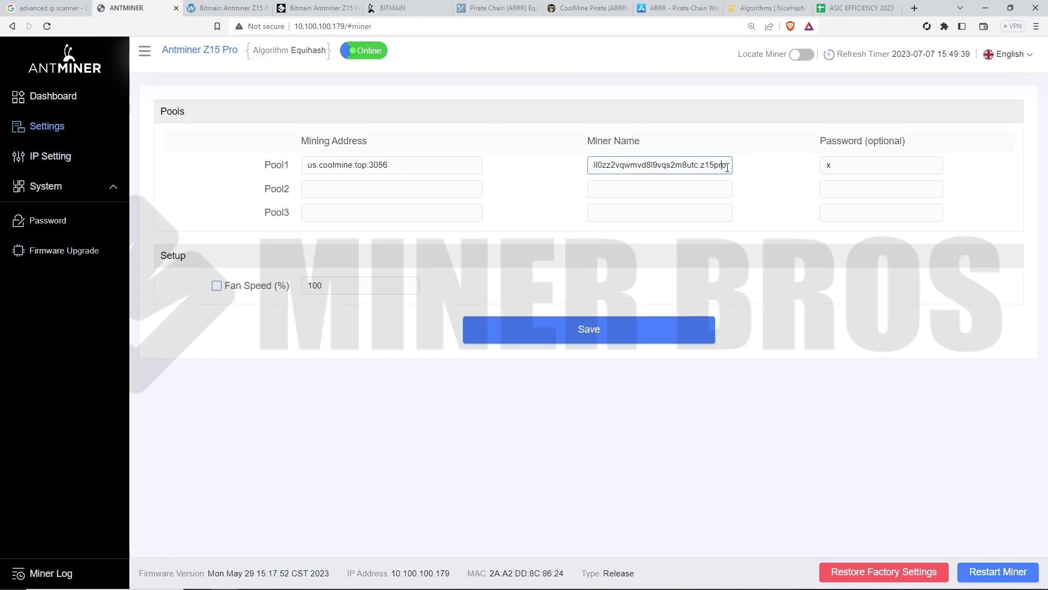
left_click(859, 168)
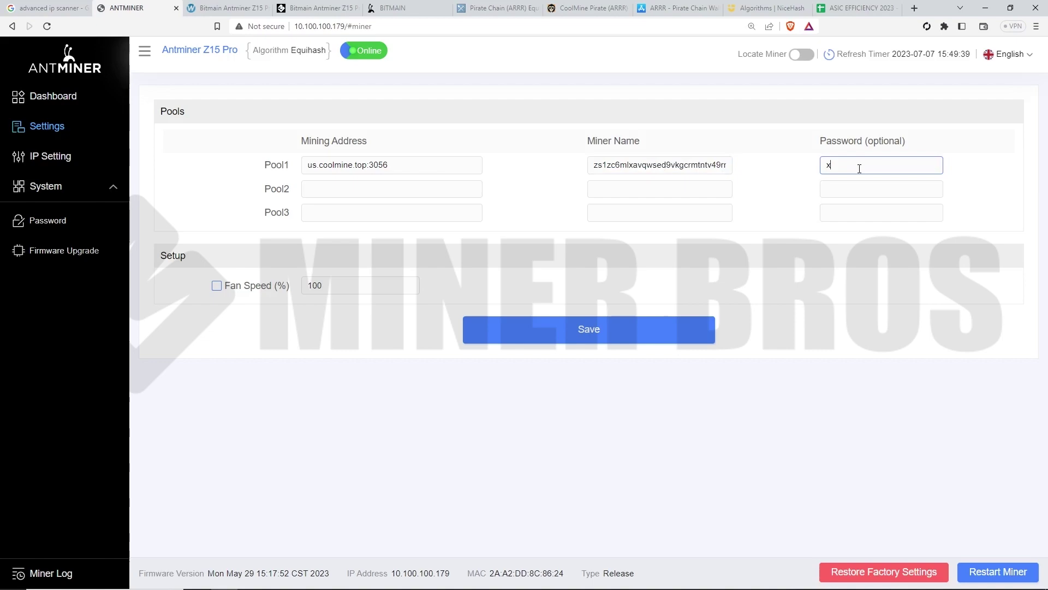
left_click(538, 161)
left_click(472, 7)
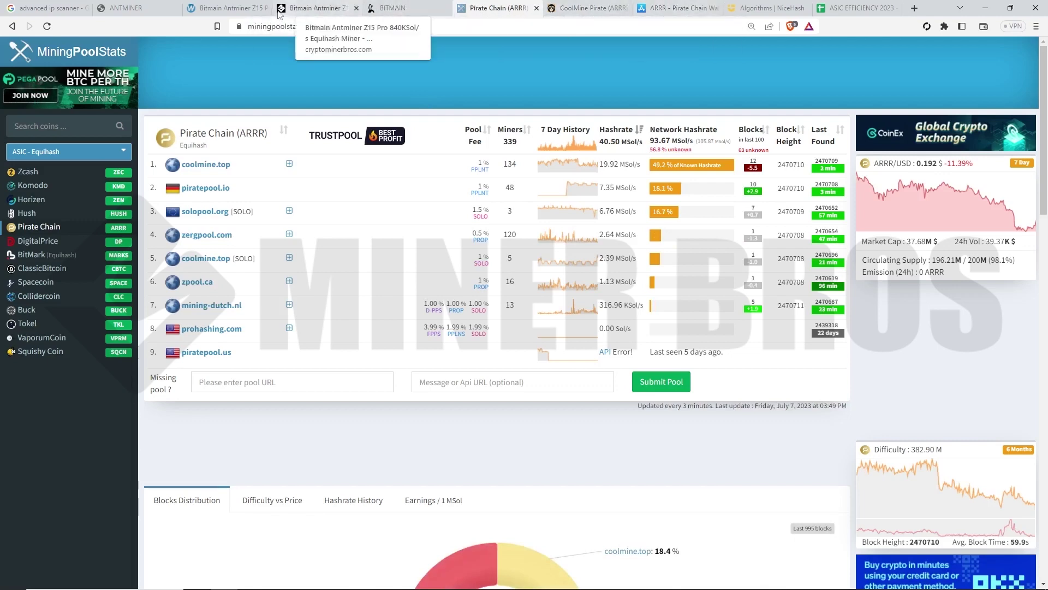
- Review WhatToMine's Z15 Pro profitability, led by Pirate (ARRR) at $10.51/day, then open NiceHash algorithms
left_click(221, 8)
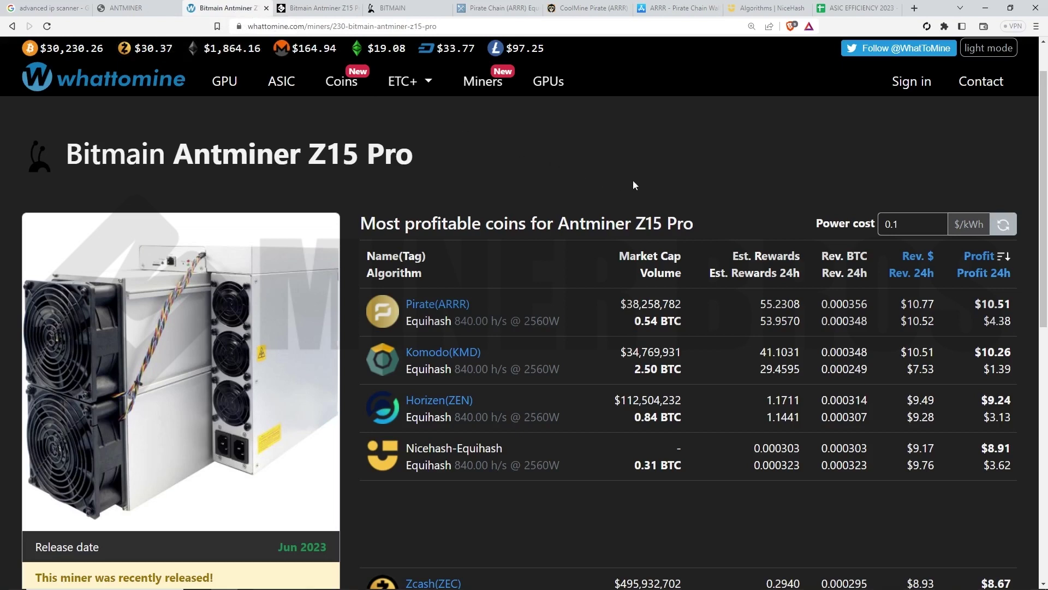
scroll(635, 191, "down", 1)
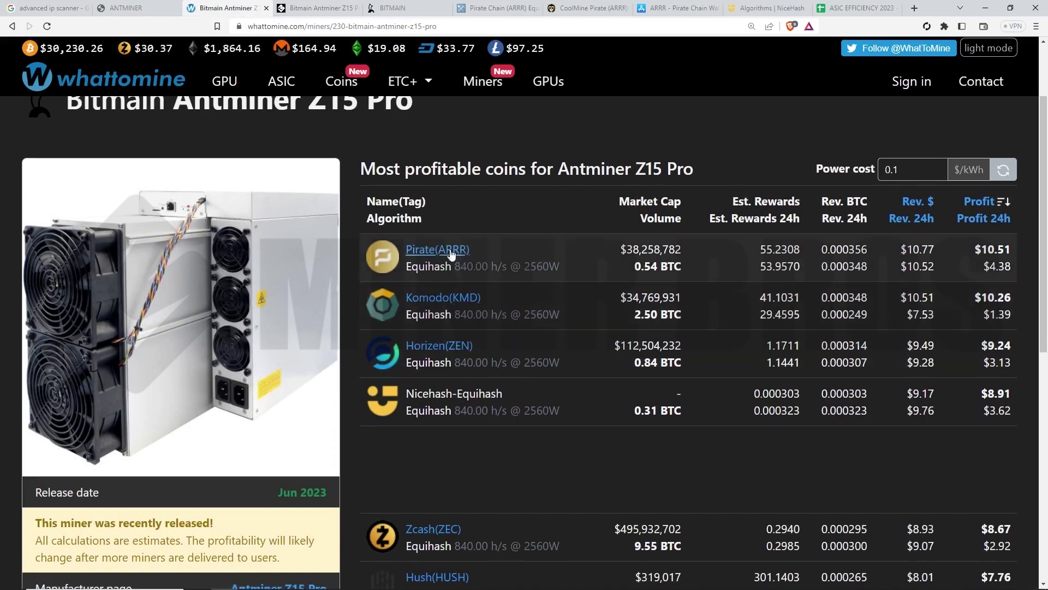
scroll(448, 256, "up", 1)
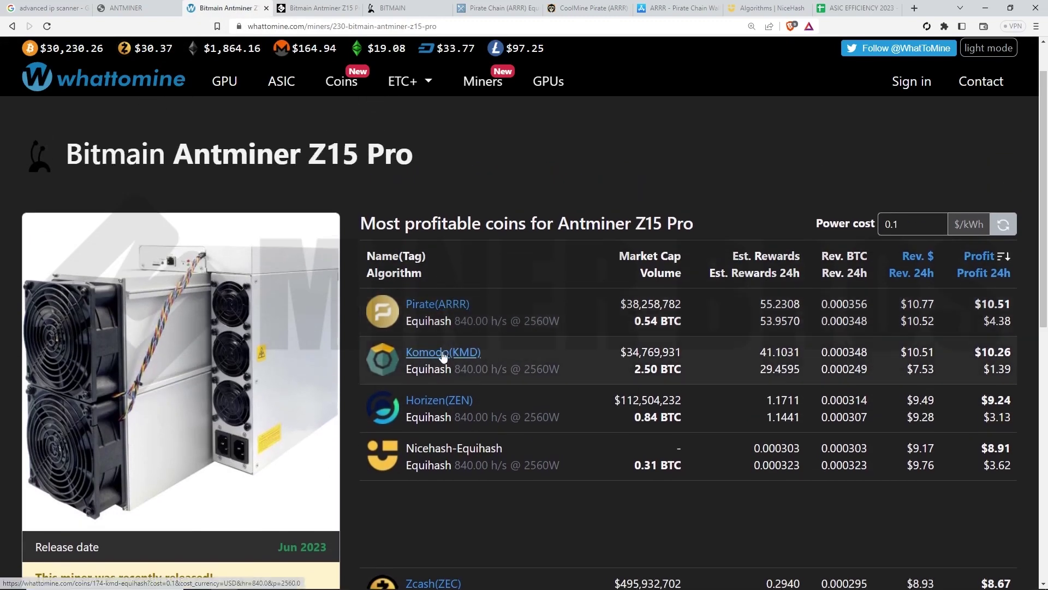
scroll(441, 405, "down", 2)
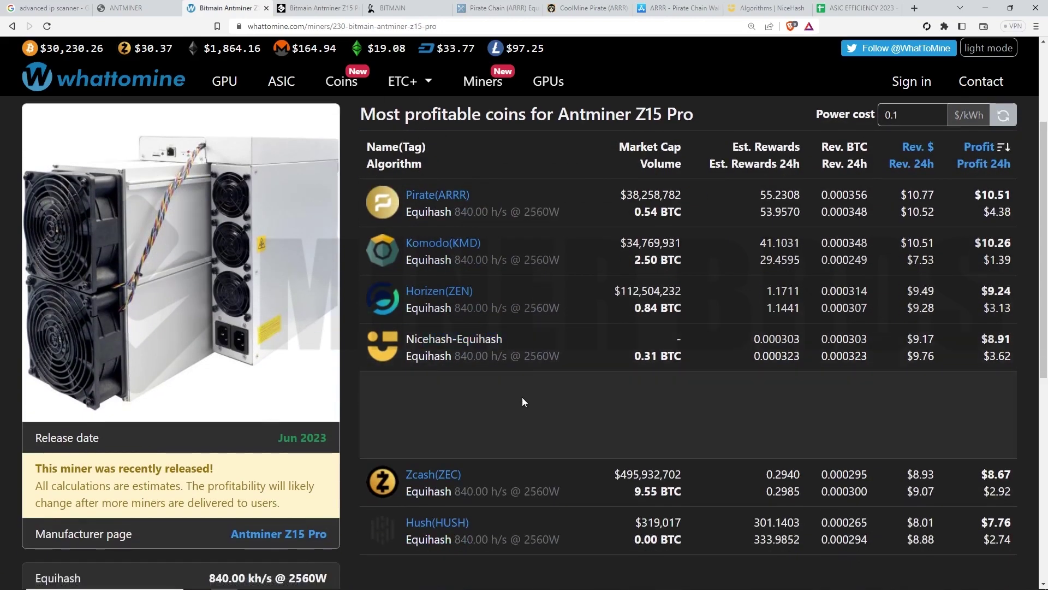
left_click(764, 8)
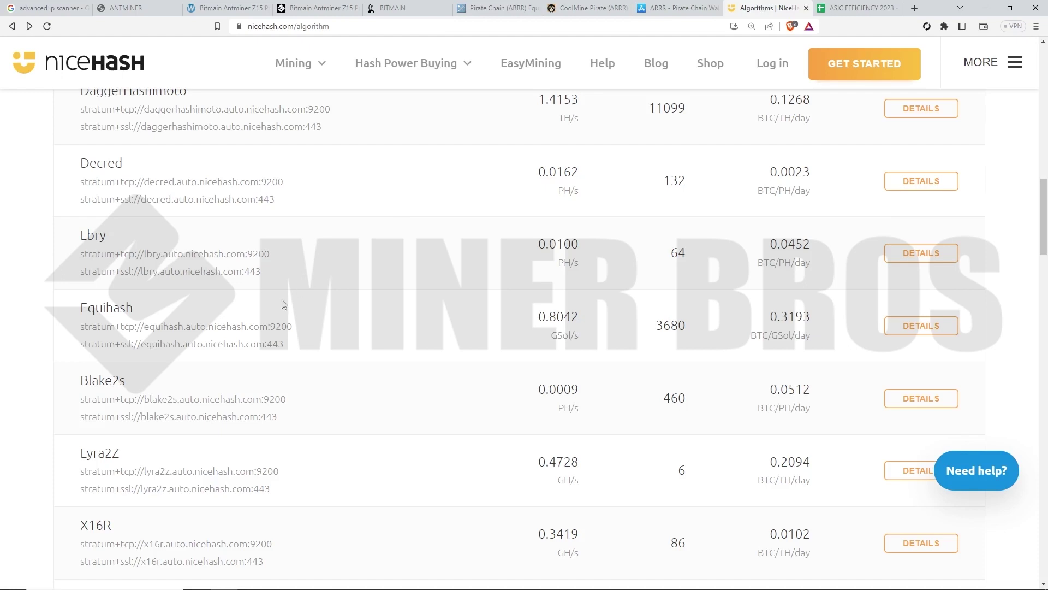
- Highlight NiceHash's Equihash stratum equihash.auto.nicehash.com:9200, then return to the Pirate Chain statistics
left_click_drag(306, 337, 79, 307)
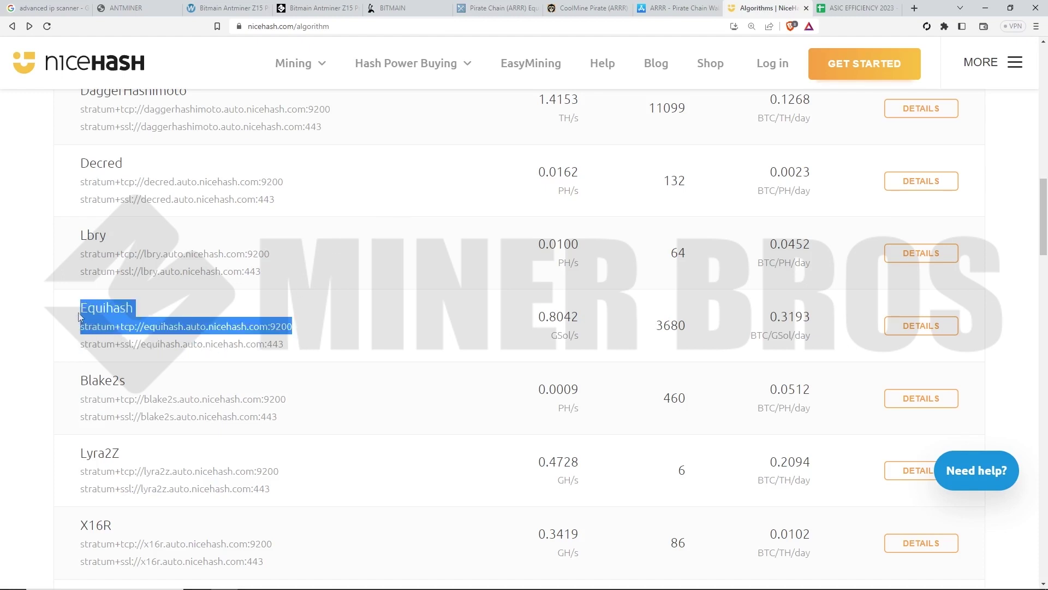
left_click(317, 352)
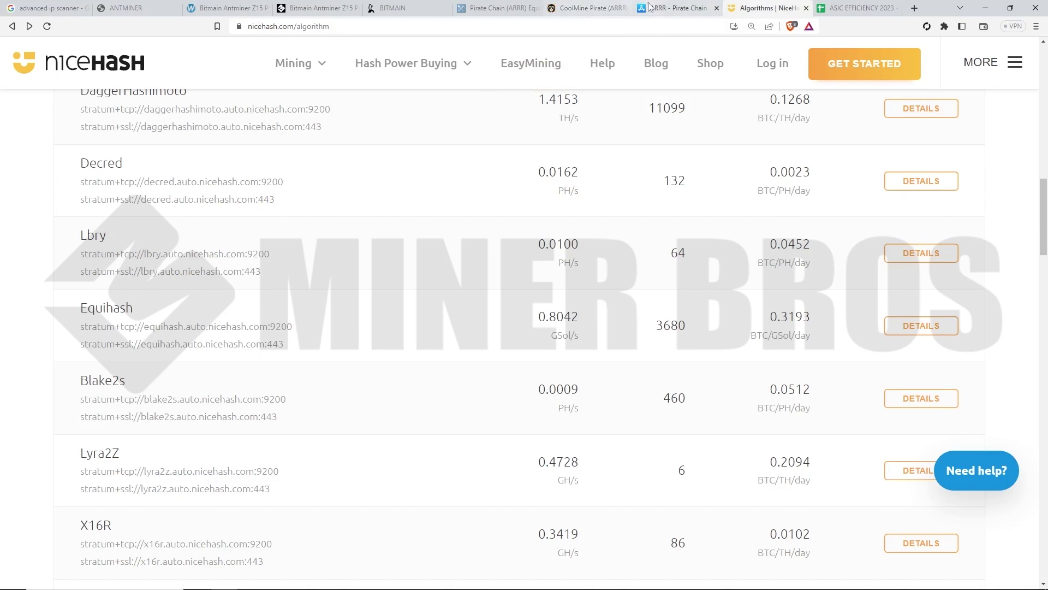
left_click(505, 8)
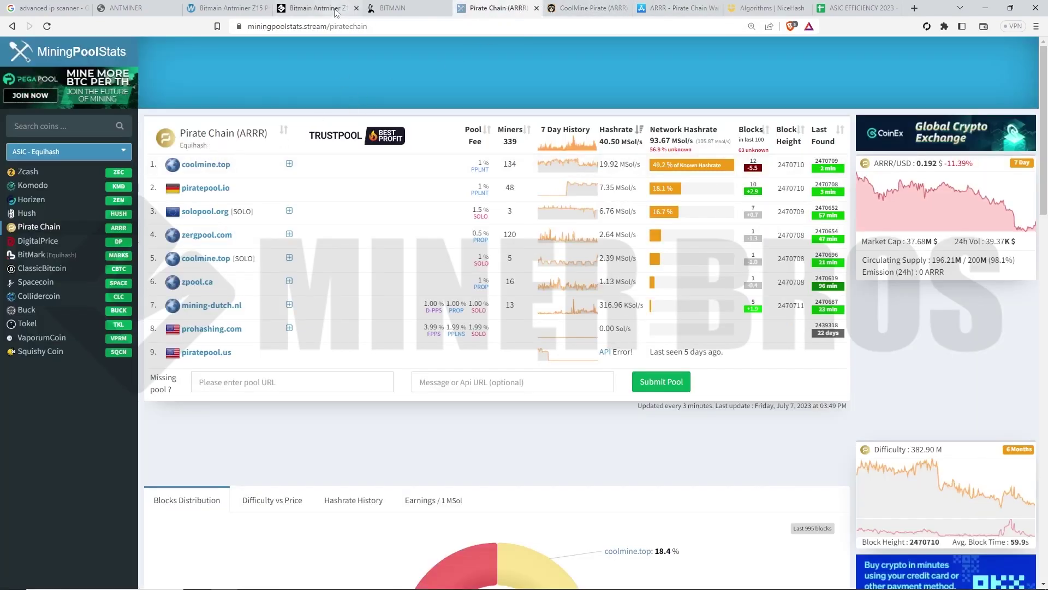
left_click(249, 7)
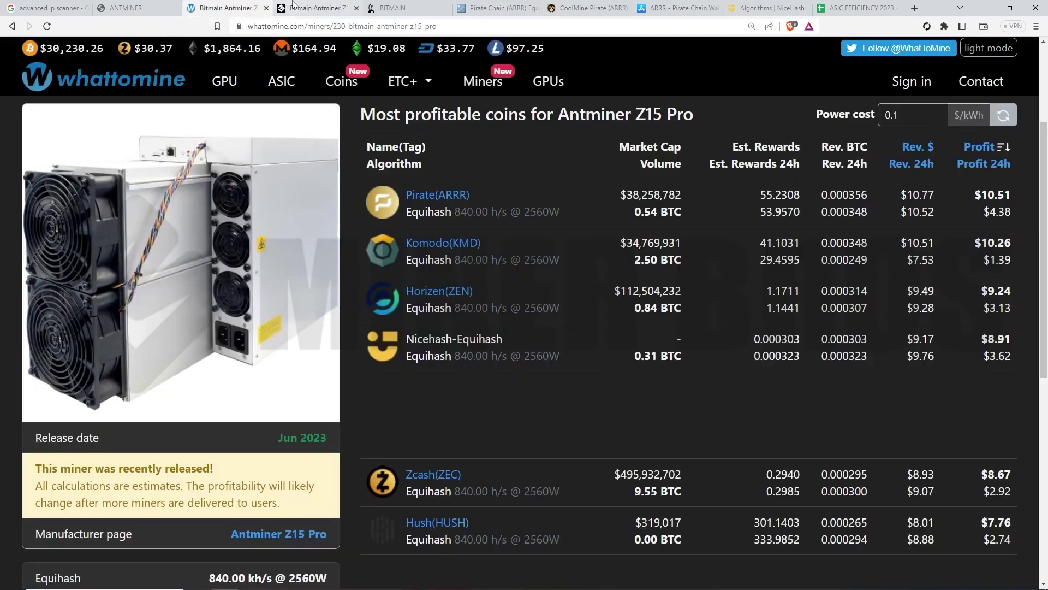
left_click_drag(1011, 217, 990, 213)
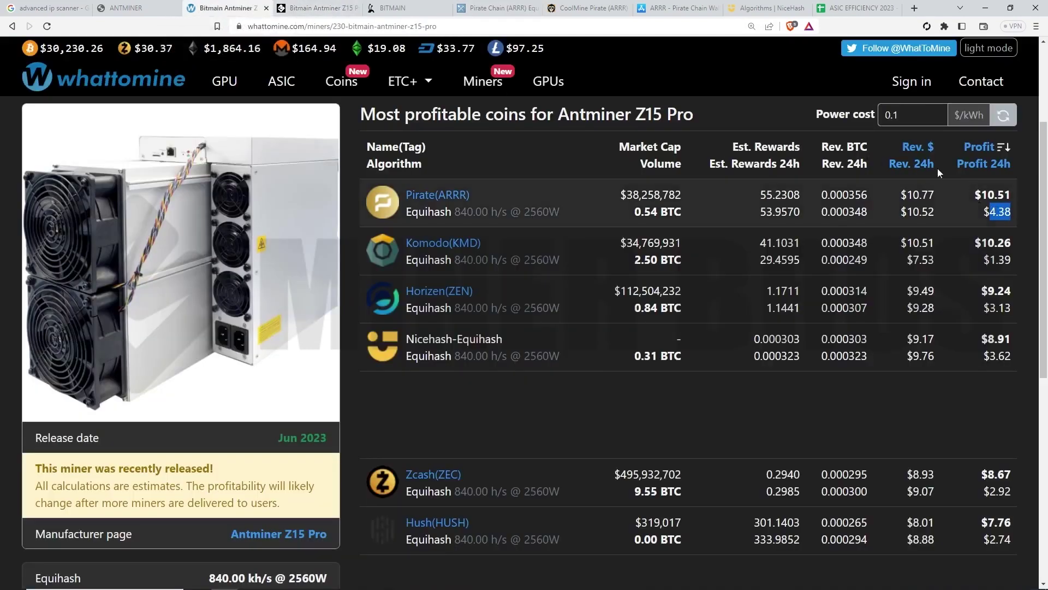
left_click(906, 114)
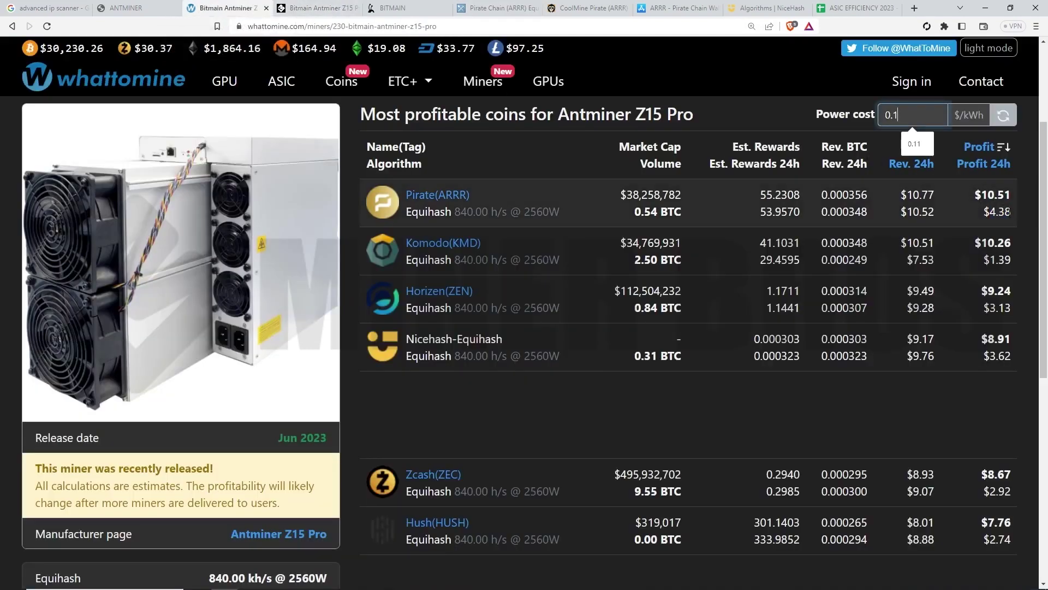
left_click_drag(1010, 212, 990, 212)
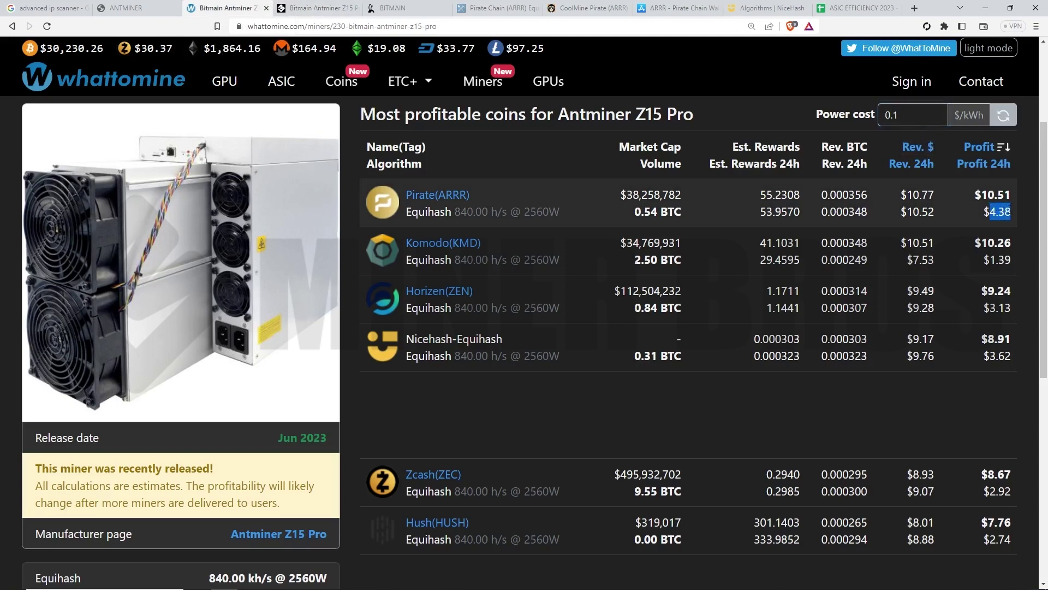
left_click(1009, 209)
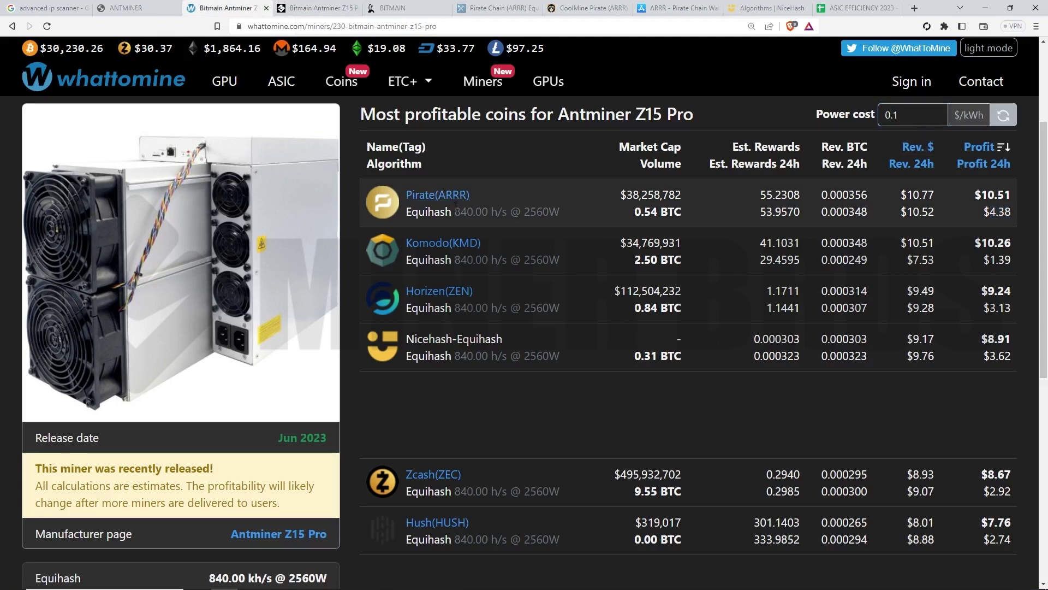
scroll(429, 261, "down", 1)
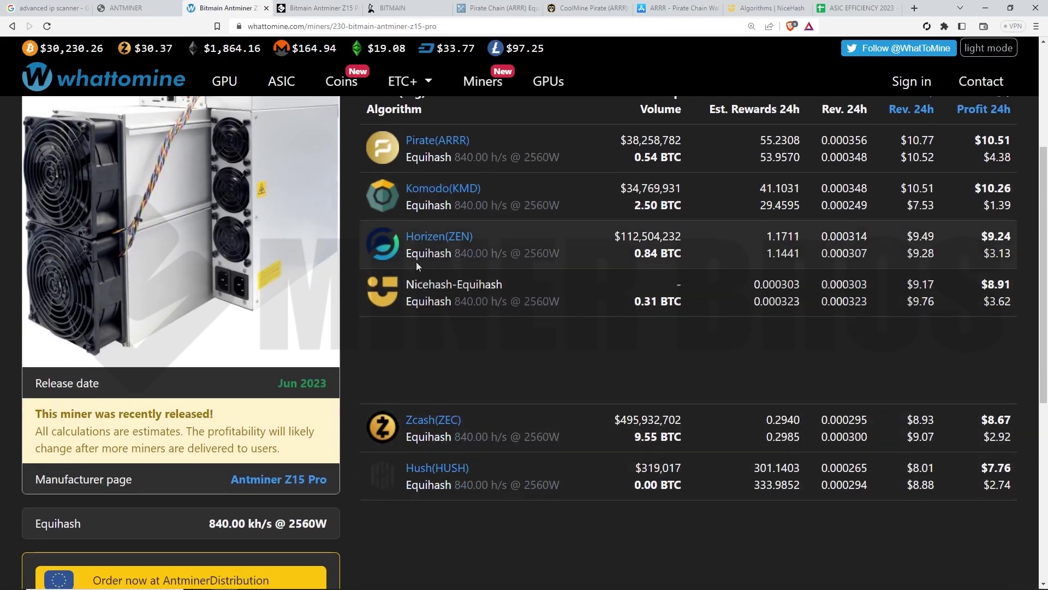
scroll(469, 229, "up", 1)
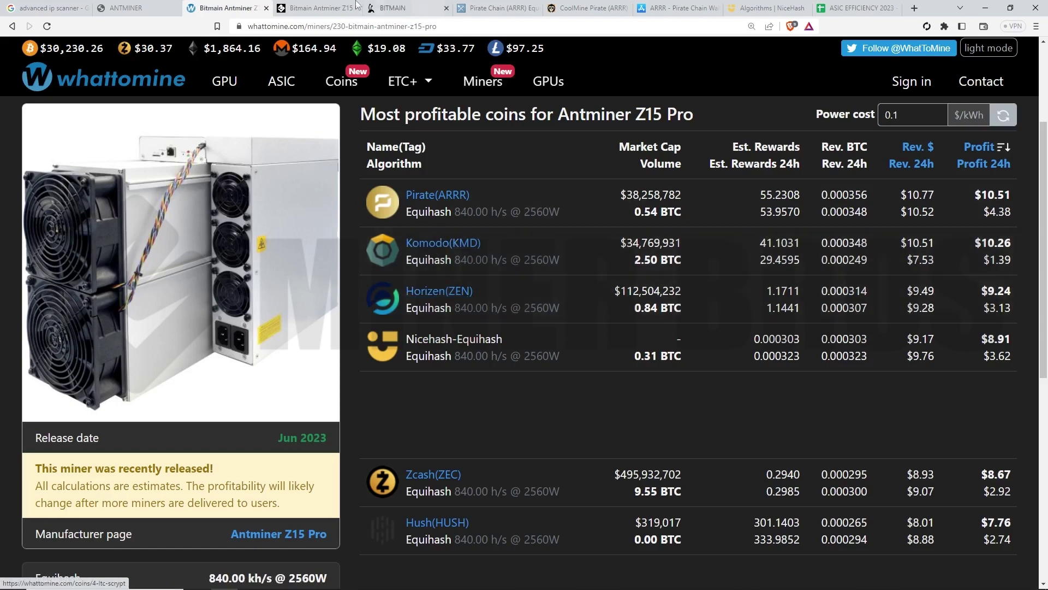
- Compare Pool1's us.coolmine.top:3056 address with coolmine.top [SOLO] in the Pirate Chain pool list
left_click(156, 7)
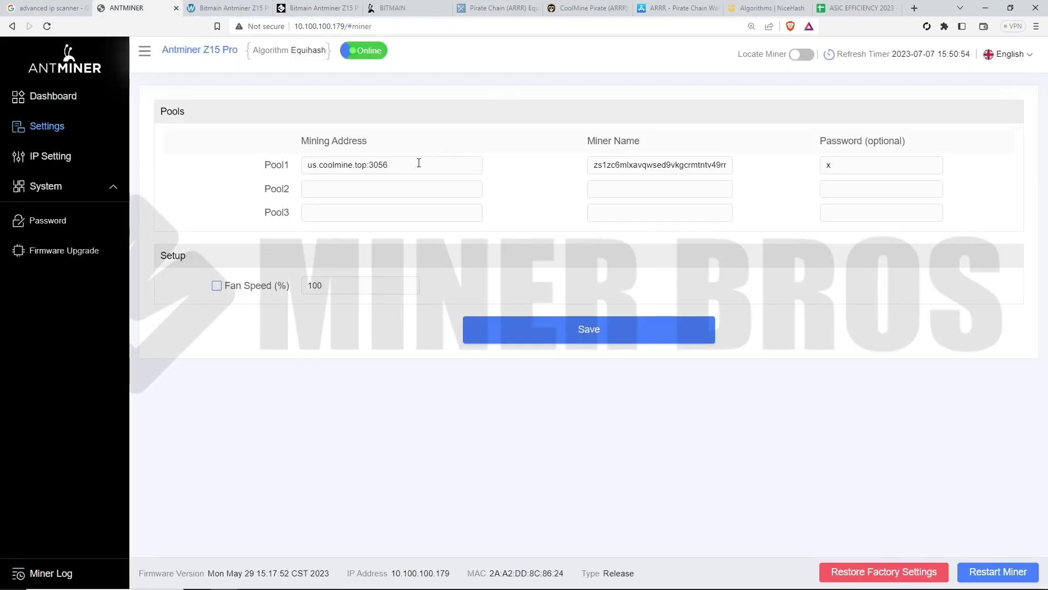
left_click_drag(419, 162, 295, 167)
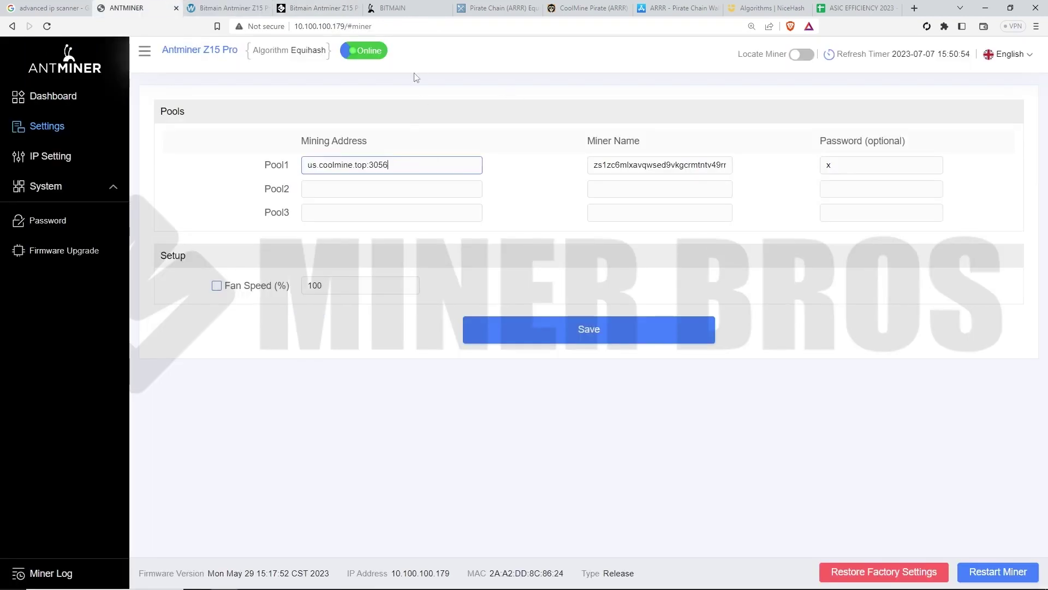
left_click(494, 8)
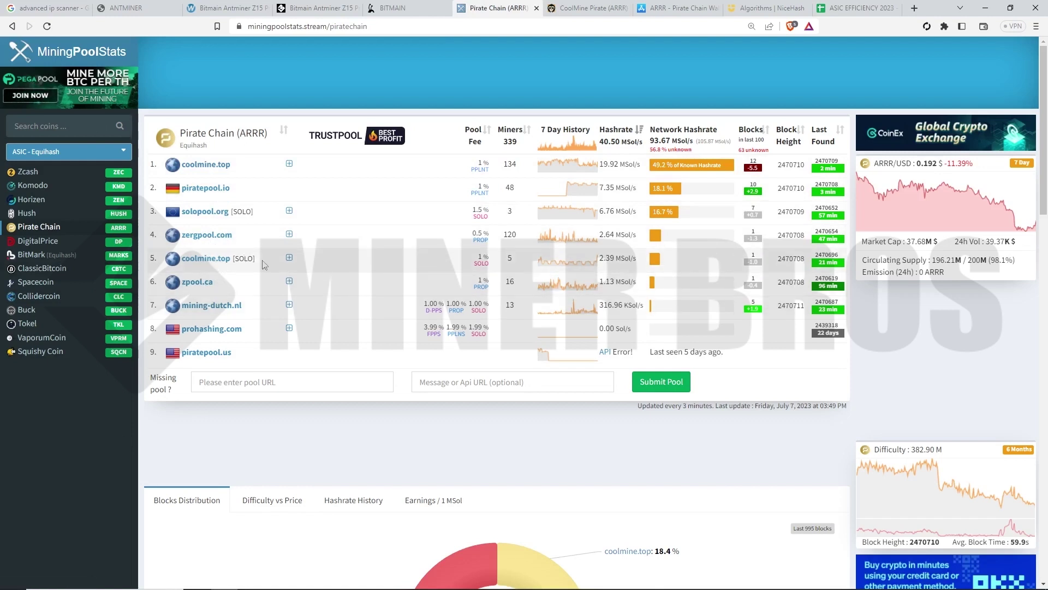
left_click_drag(257, 264, 186, 260)
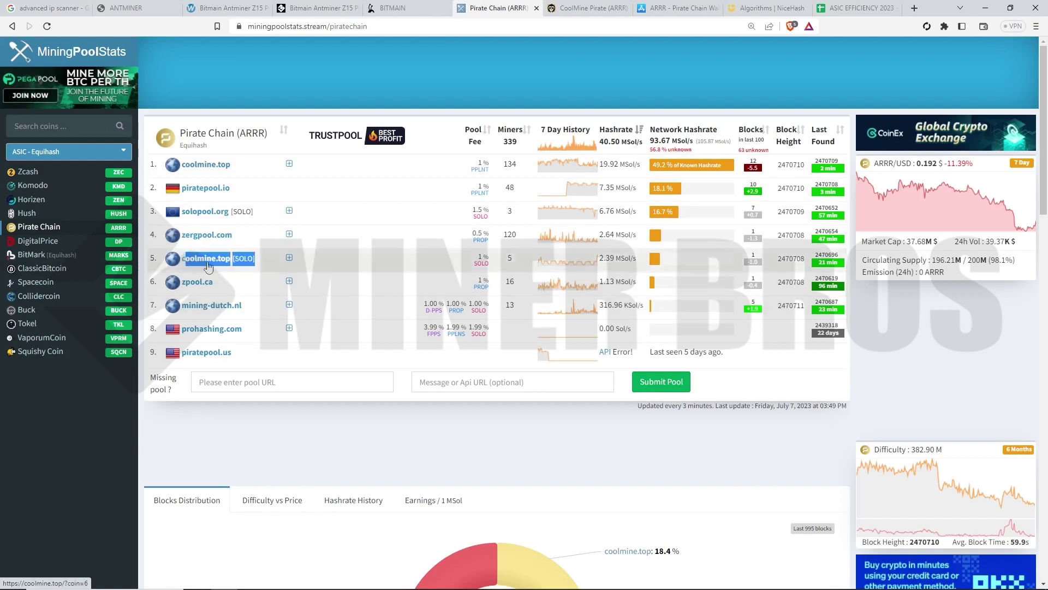
left_click(377, 126)
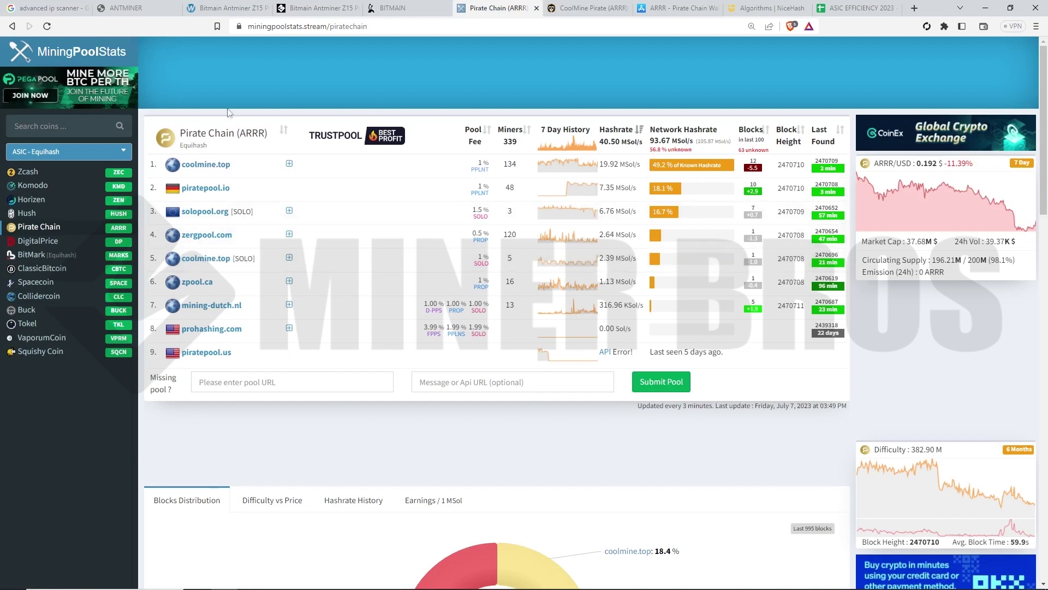
- Back in the pool settings, select Pool1's complete mining address
left_click(136, 8)
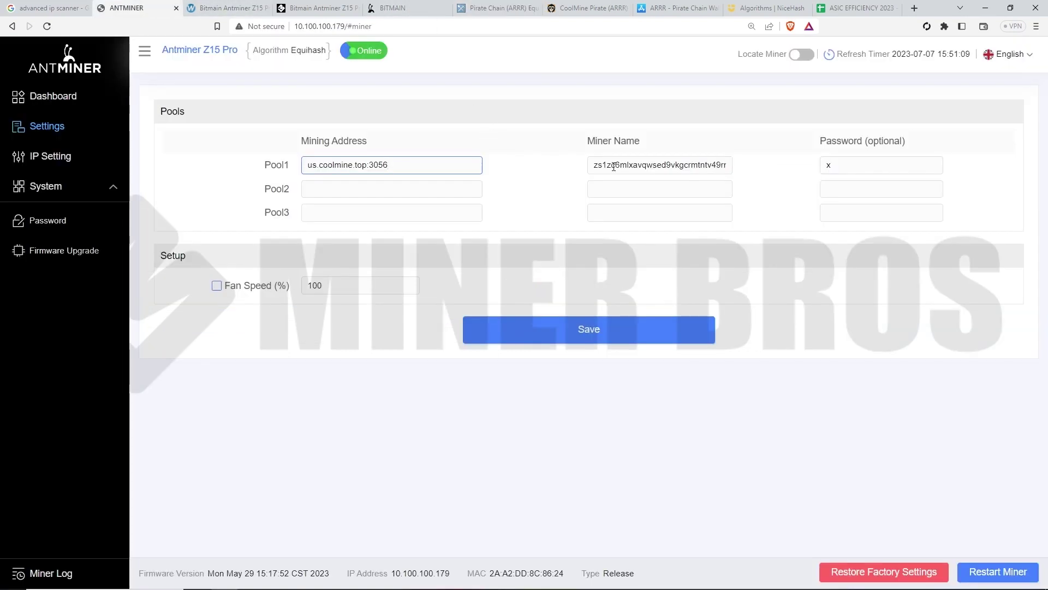
left_click(596, 165)
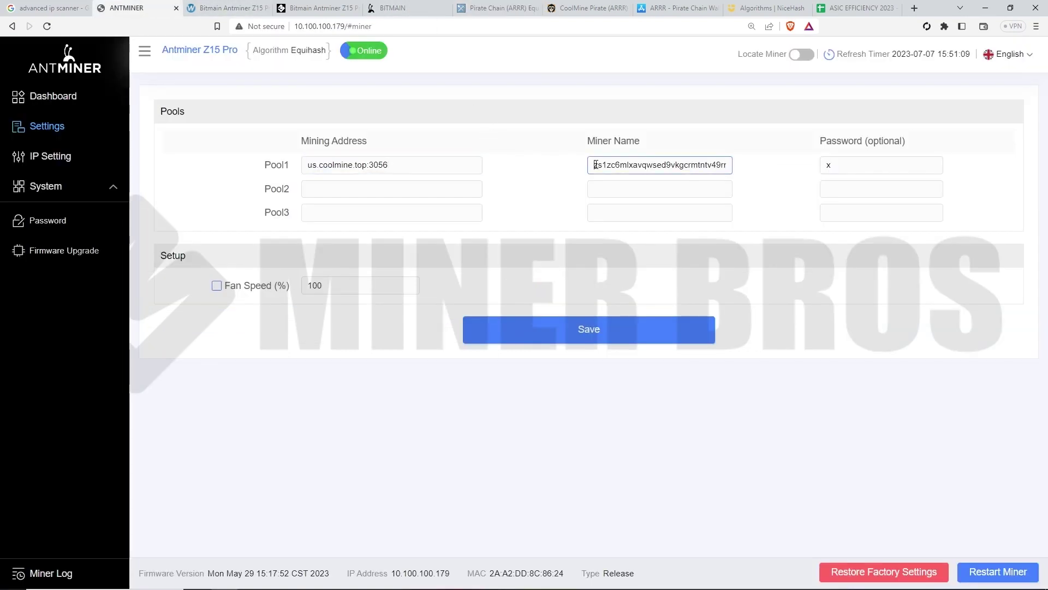
left_click_drag(475, 170, 294, 175)
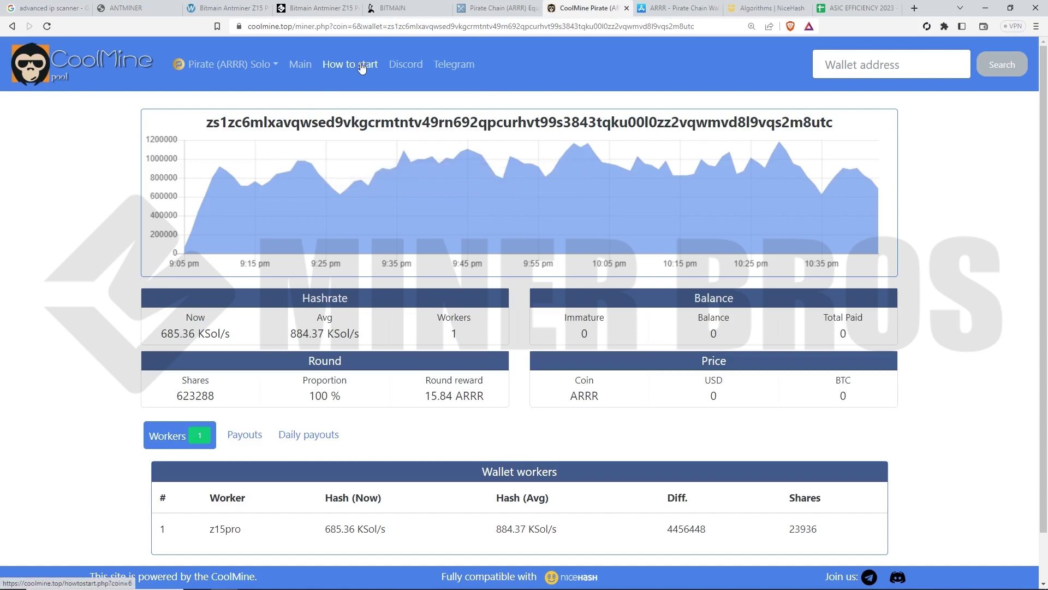
left_click(112, 77)
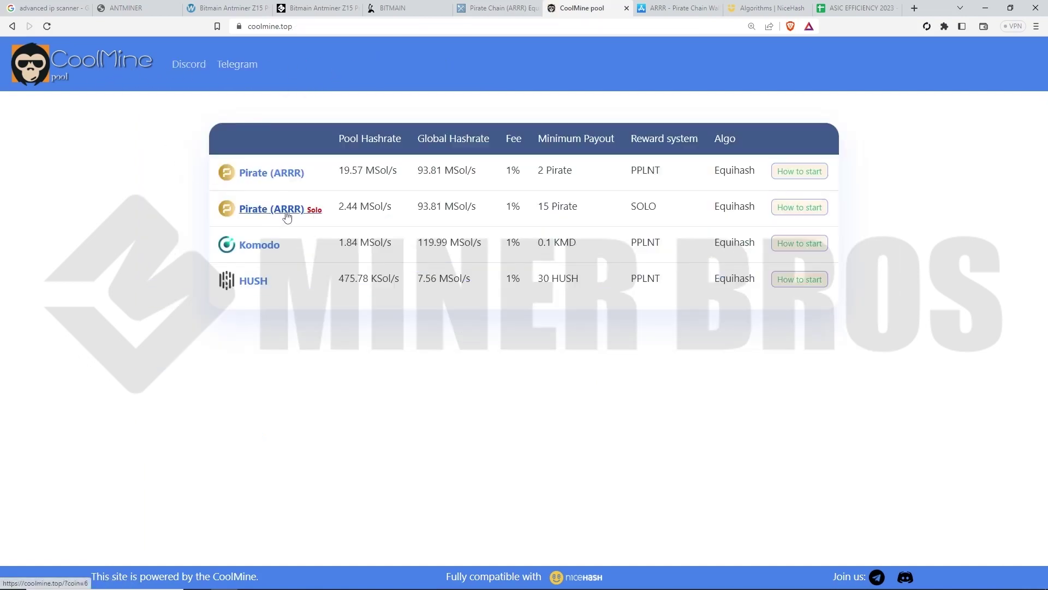
left_click(271, 210)
left_click(354, 66)
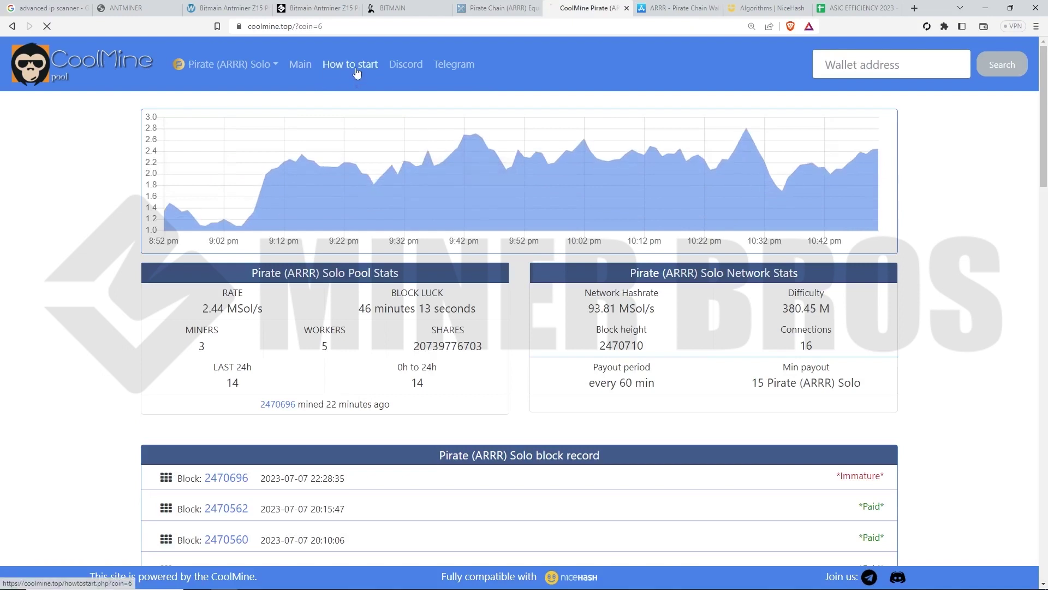
left_click_drag(404, 228, 330, 238)
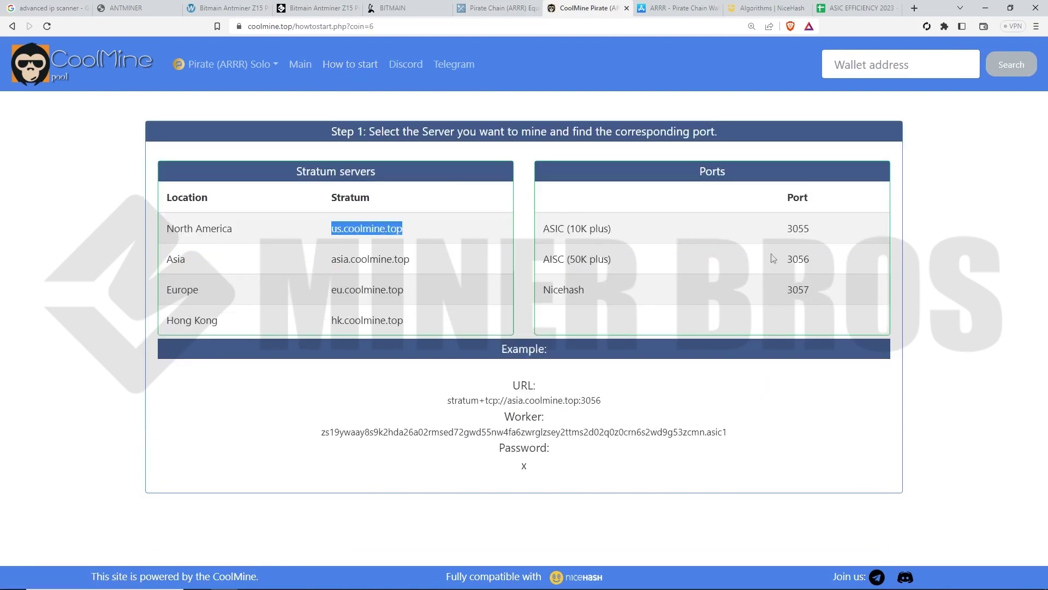
left_click_drag(773, 258, 826, 263)
left_click_drag(602, 400, 449, 400)
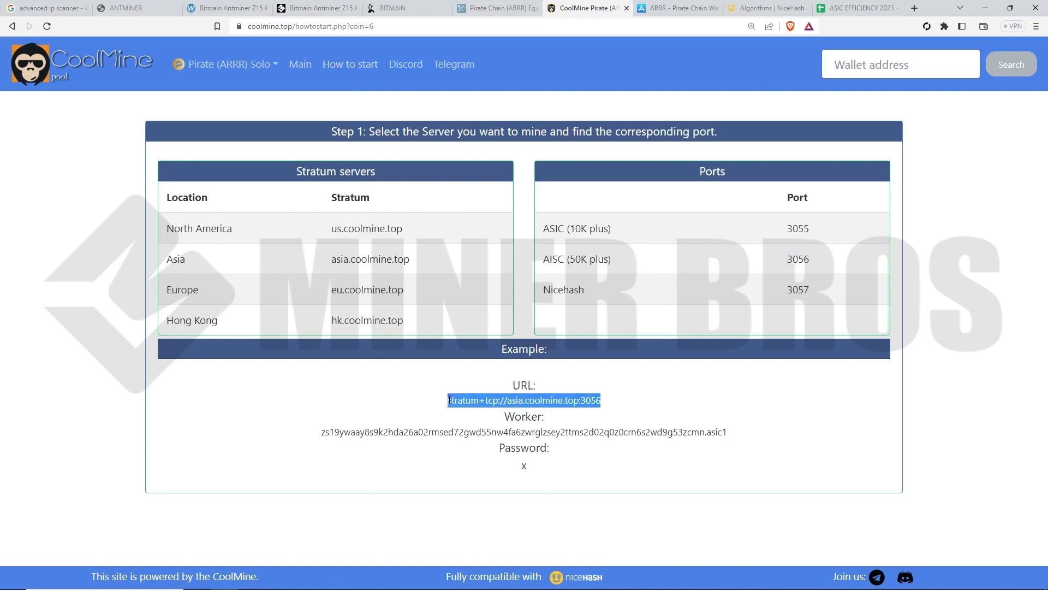
left_click(637, 407)
left_click_drag(482, 413, 439, 403)
left_click(142, 7)
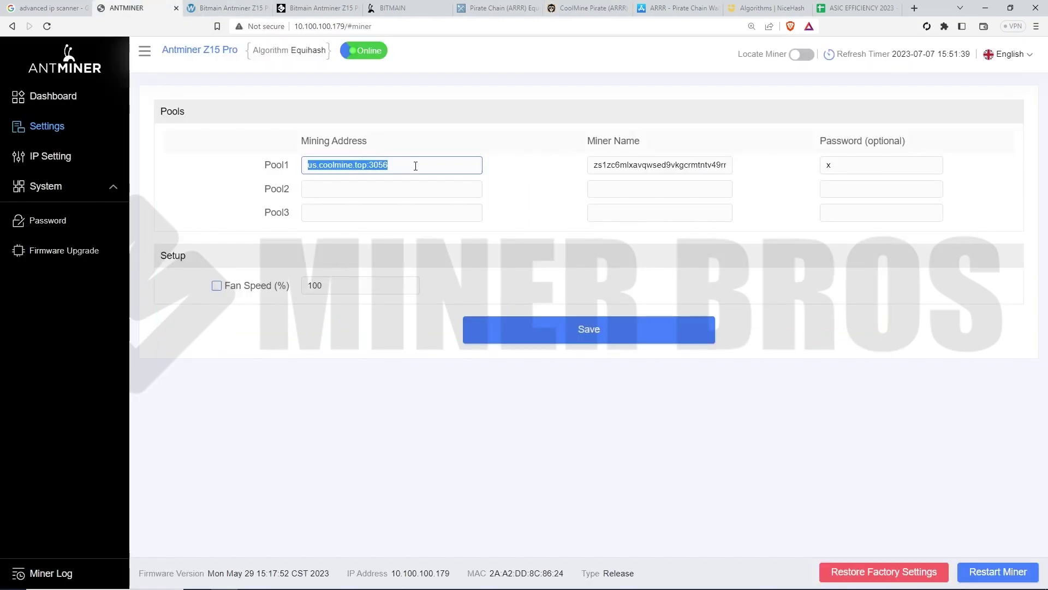
- Try a stratum+tcp:// prefix on the Pool1 address, then remove it again
left_click_drag(415, 166, 298, 175)
key("Home")
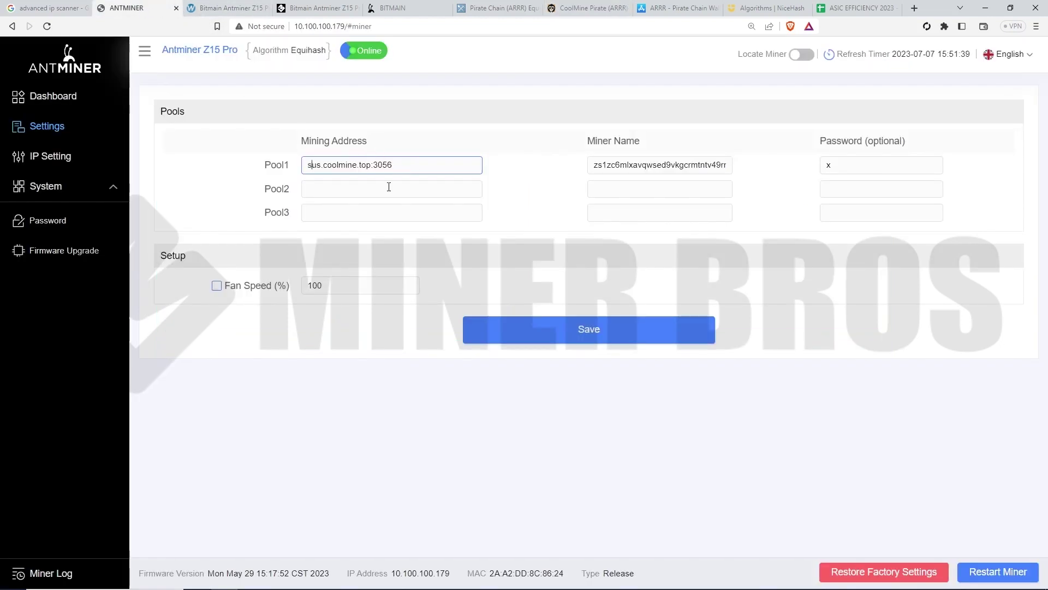
type("stratum+tcp://")
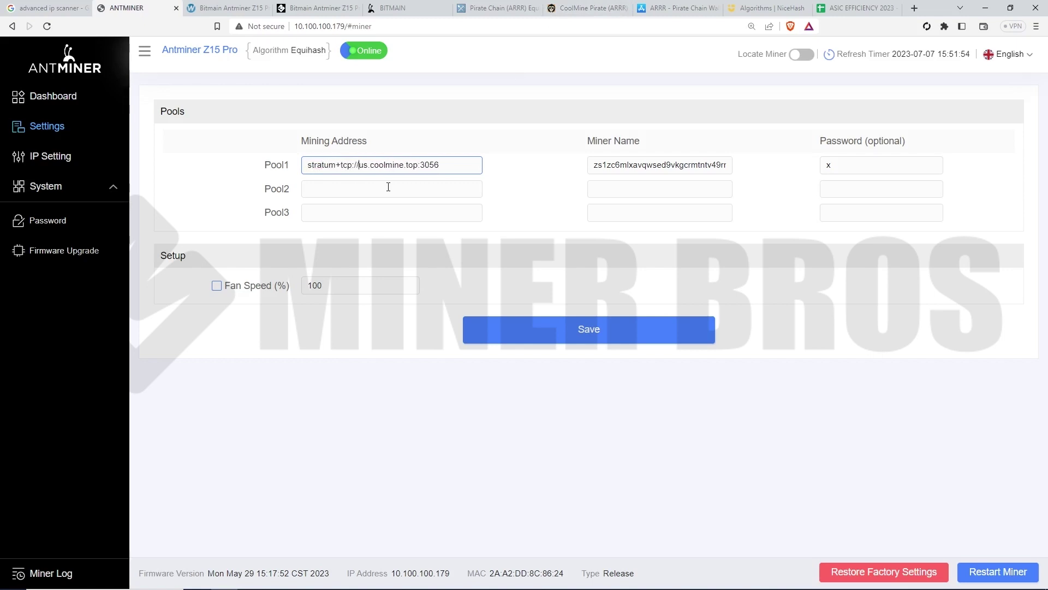
left_click_drag(361, 166, 292, 174)
key("BackSpace")
- Check that the Pool1 miner name ends with the z15pro worker suffix
left_click_drag(592, 165, 742, 166)
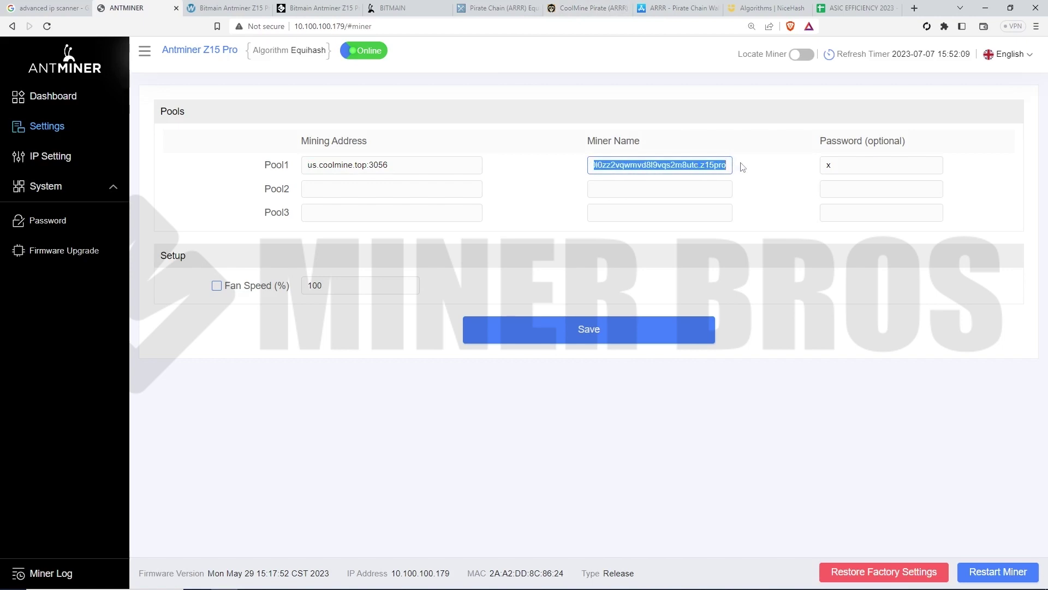
left_click(698, 165)
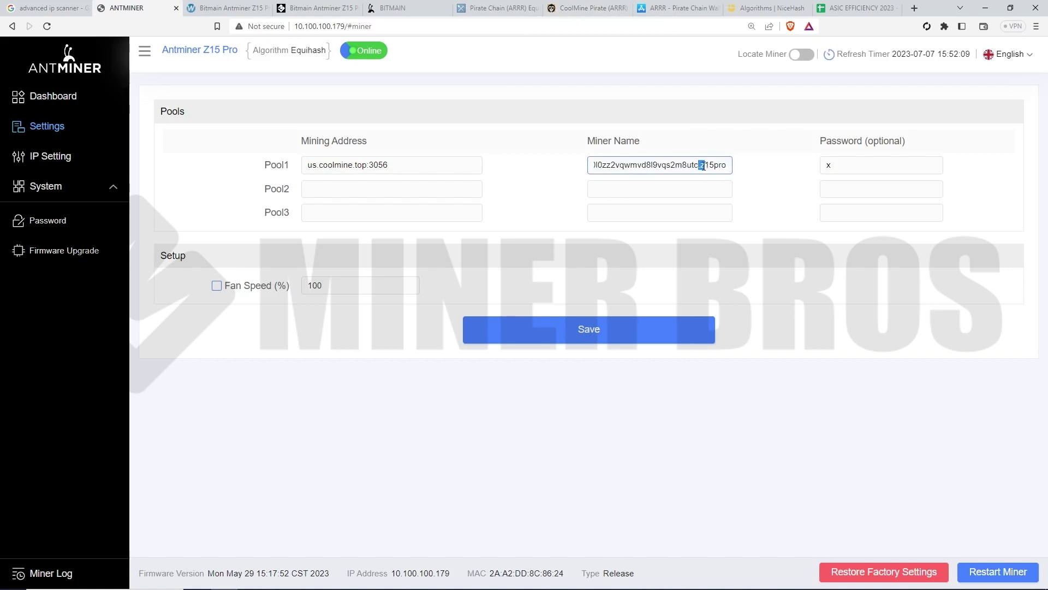
double_click(701, 165)
left_click(698, 165)
- Compare against CoolMine's example worker name ending in .asic1
left_click(588, 8)
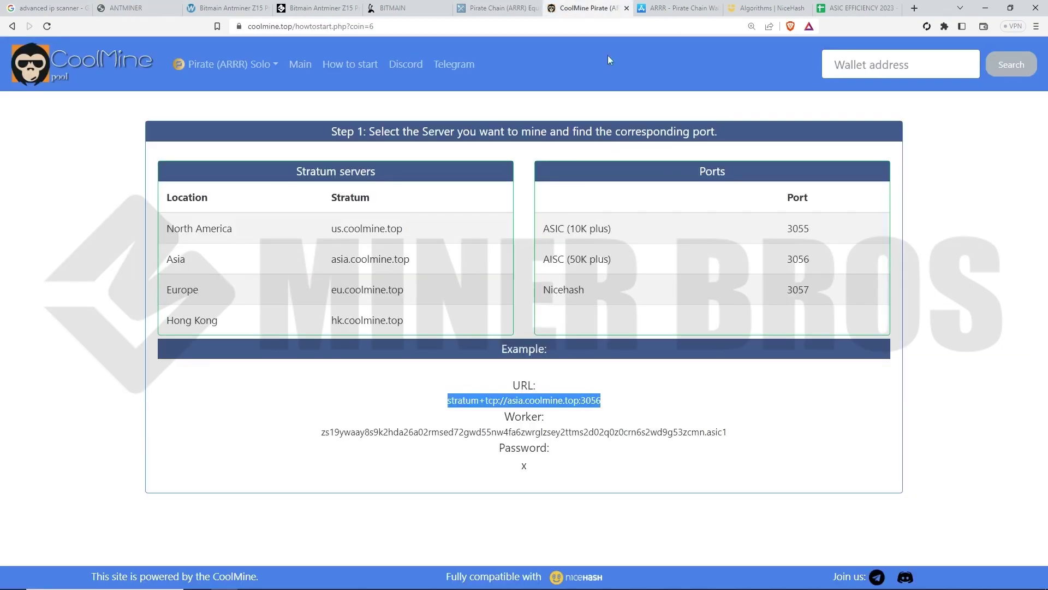
left_click_drag(729, 434, 706, 436)
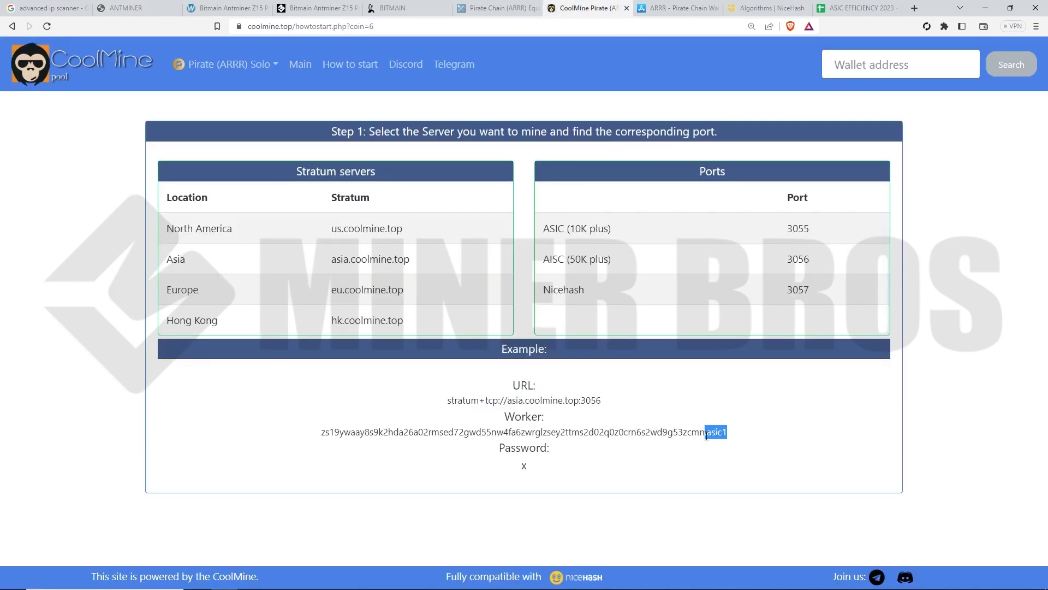
left_click(733, 443)
left_click_drag(705, 435, 731, 437)
left_click(153, 8)
left_click_drag(717, 168, 818, 172)
left_click(759, 184)
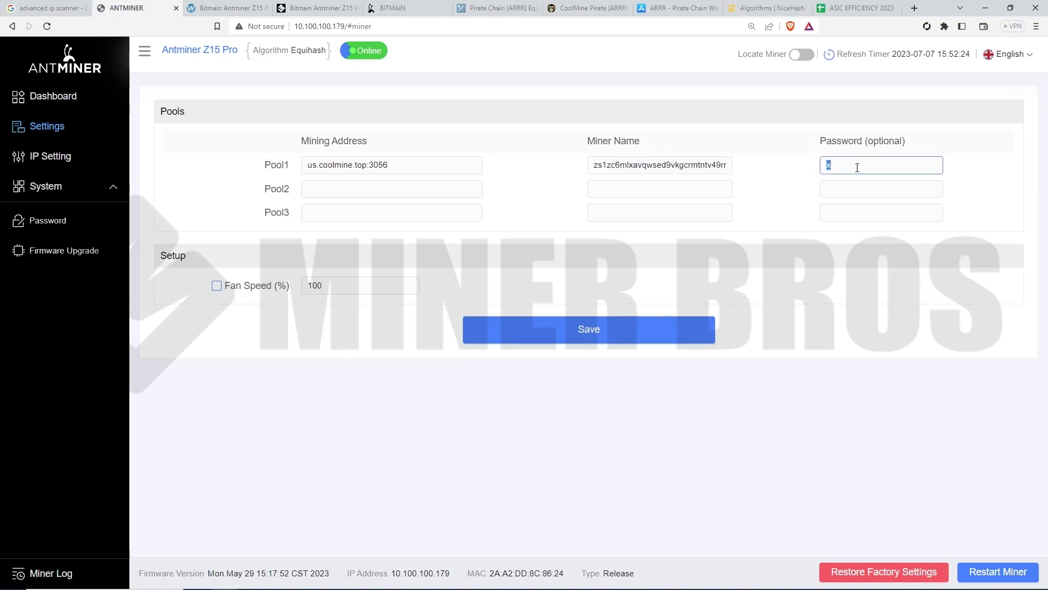
left_click(613, 340)
left_click(63, 102)
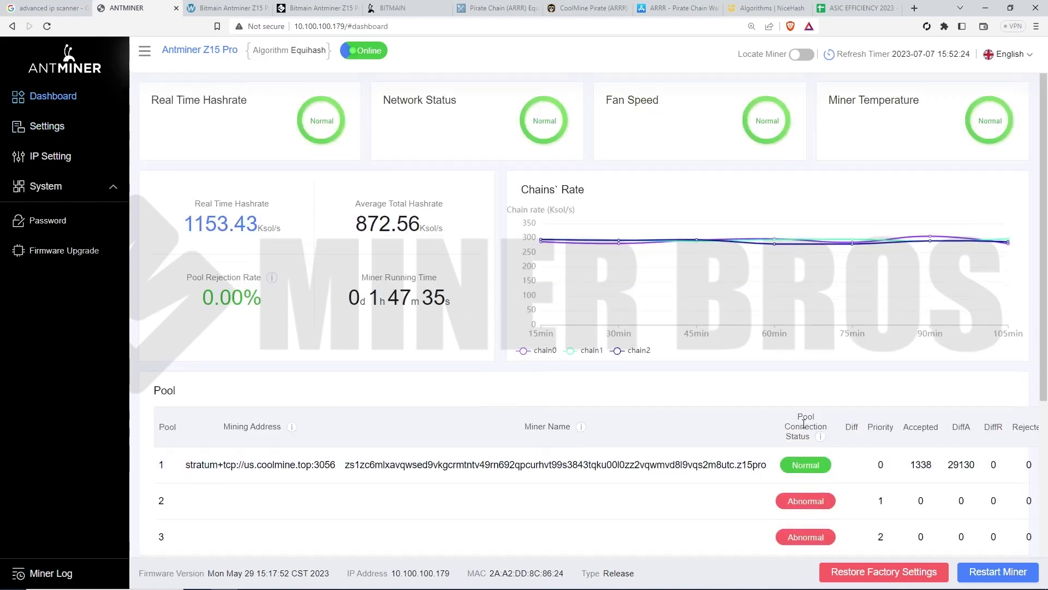
scroll(765, 429, "down", 5)
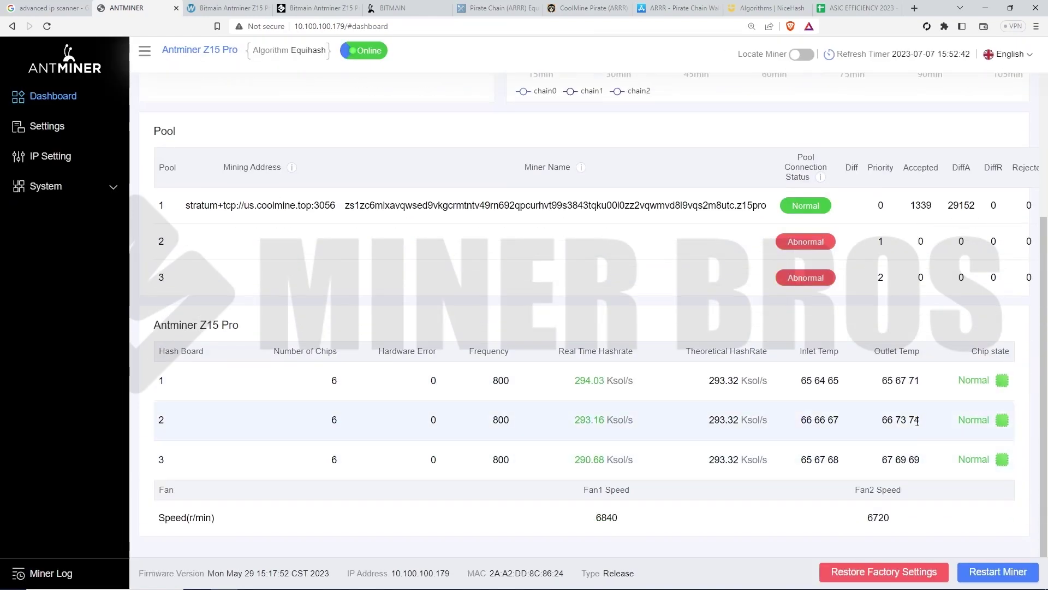
left_click_drag(920, 460, 443, 364)
left_click(493, 304)
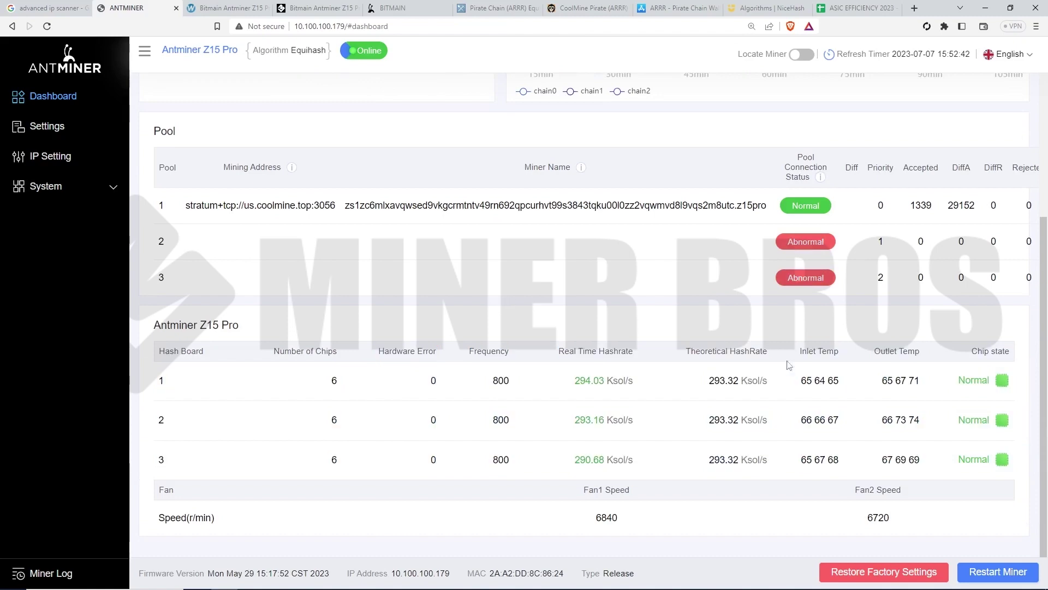
key("ctrl+minus")
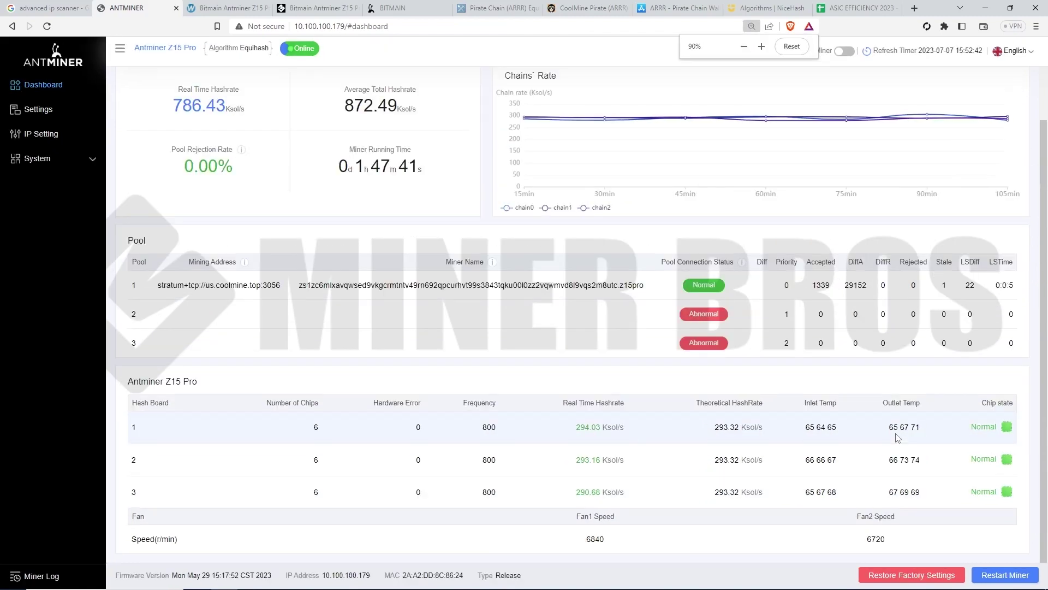
double_click(877, 537)
left_click(601, 356)
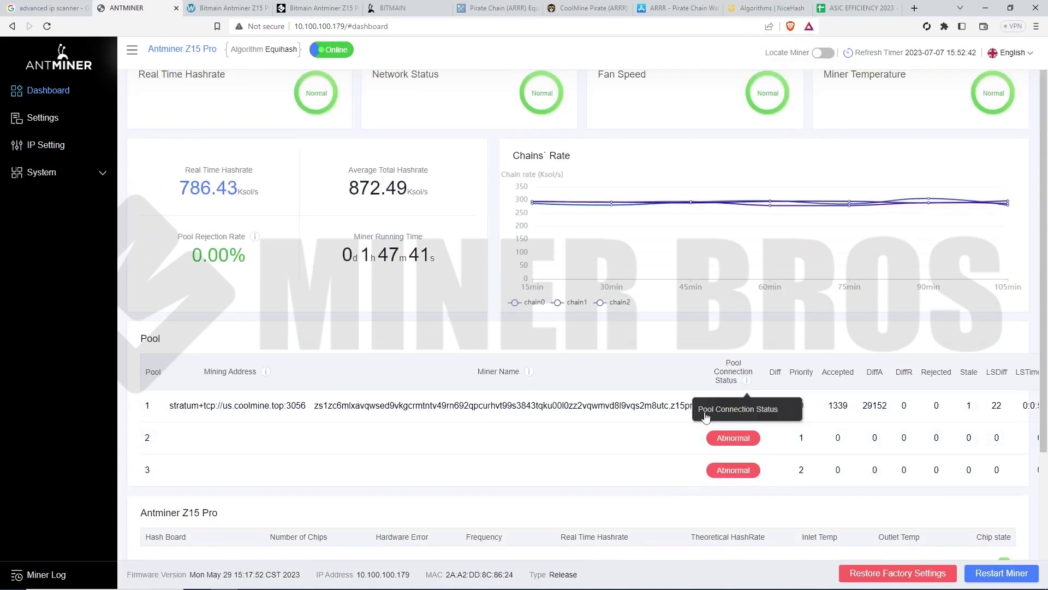
left_click_drag(431, 234, 189, 194)
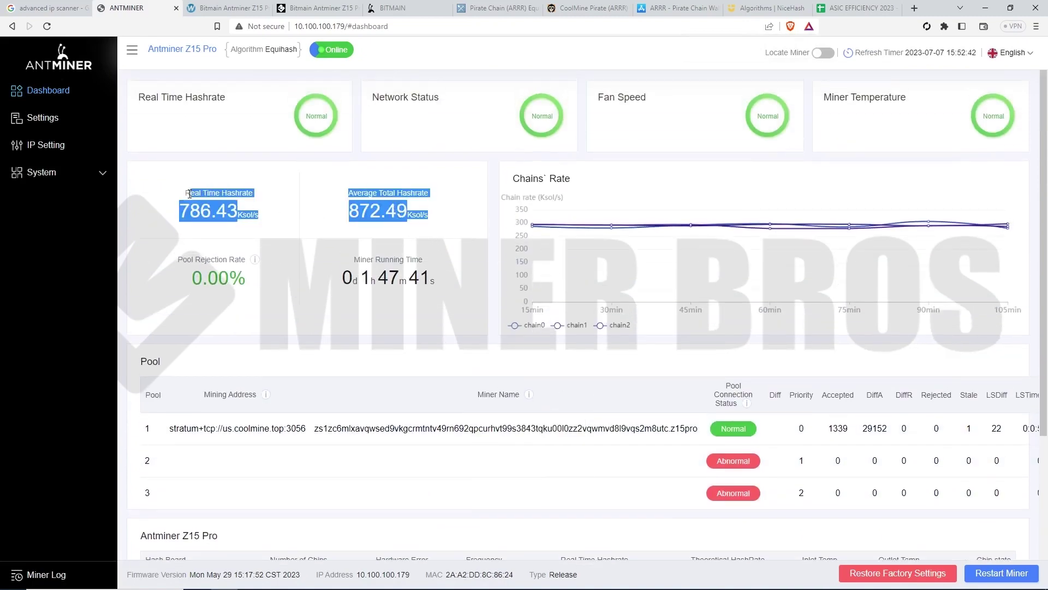
left_click_drag(473, 263, 295, 269)
left_click(444, 308)
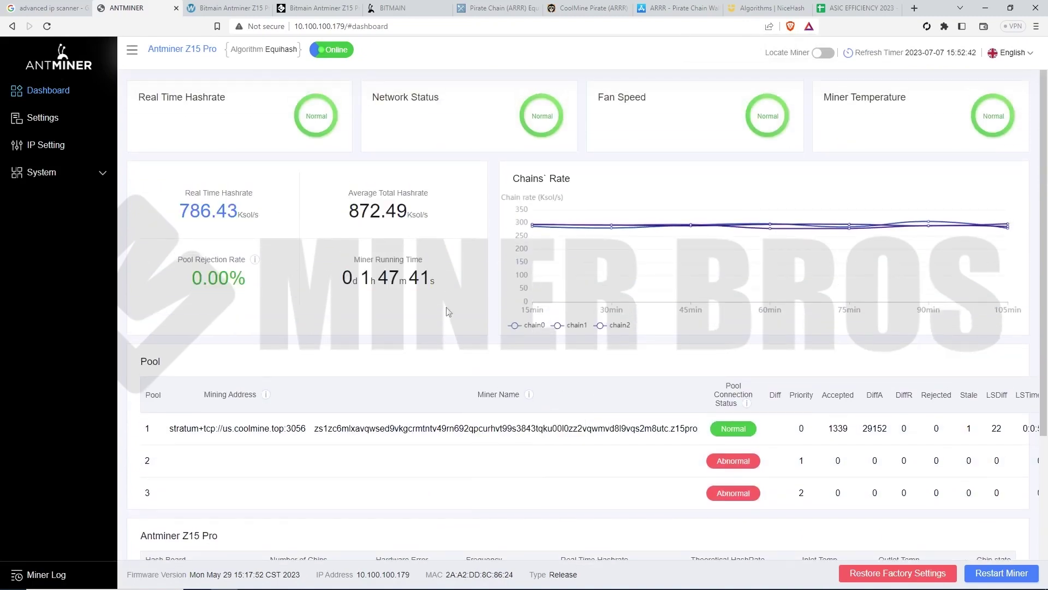